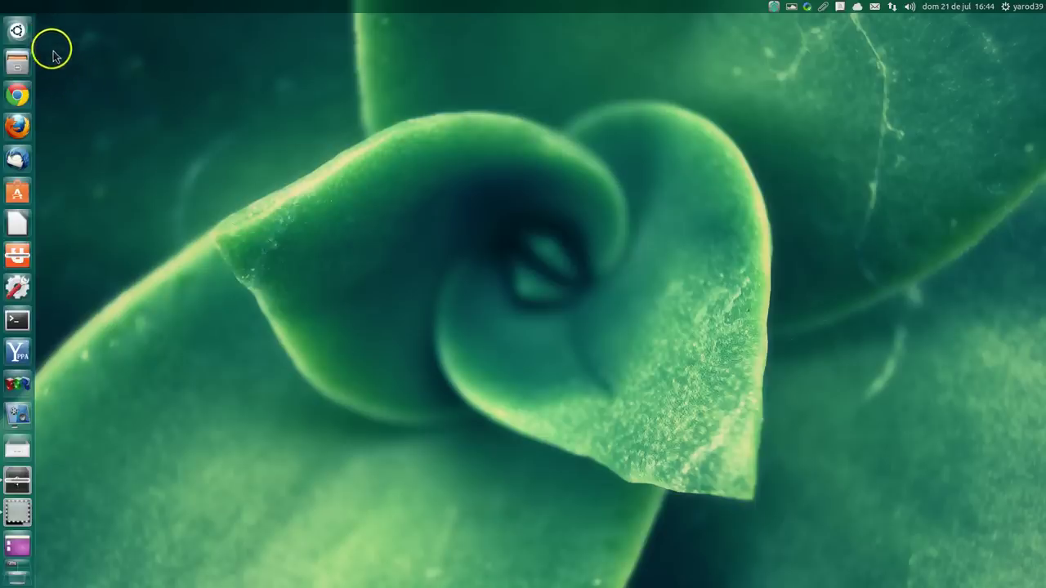
# Step: Launch Google Chrome from the Unity launcher so the Startpage search page opens
pyautogui.click(18, 29)
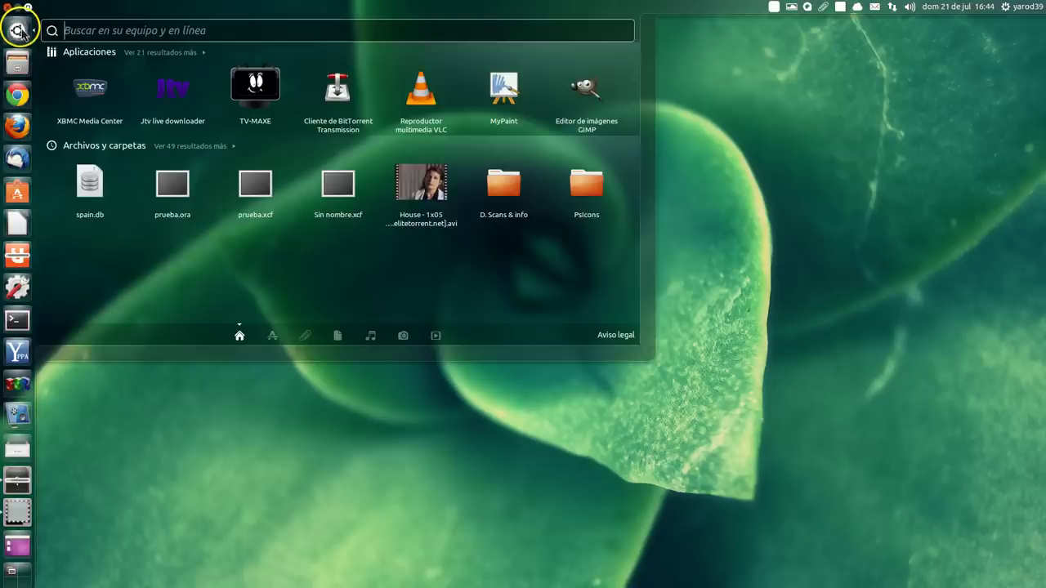
pyautogui.click(18, 29)
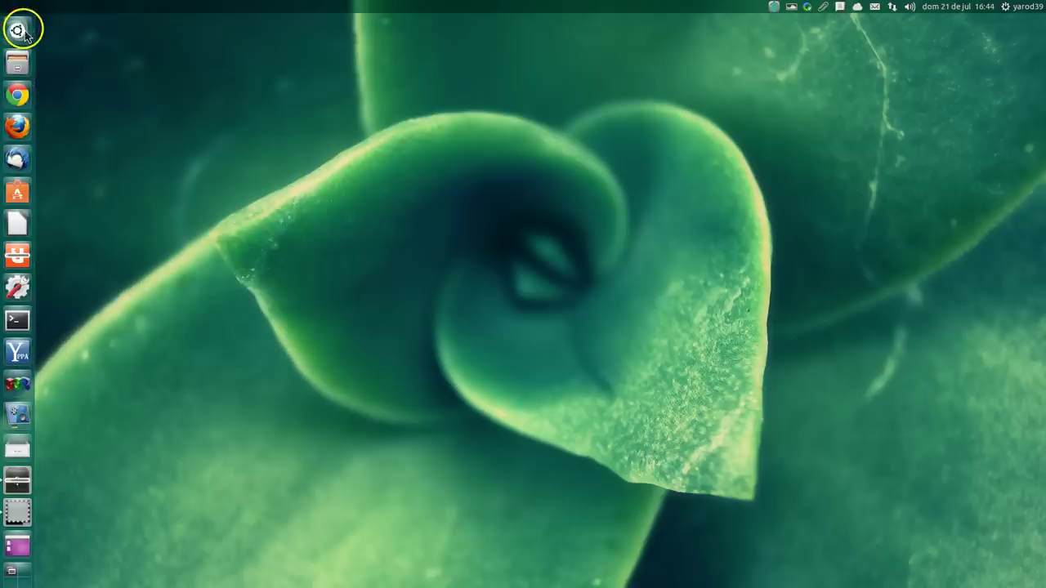
pyautogui.click(24, 98)
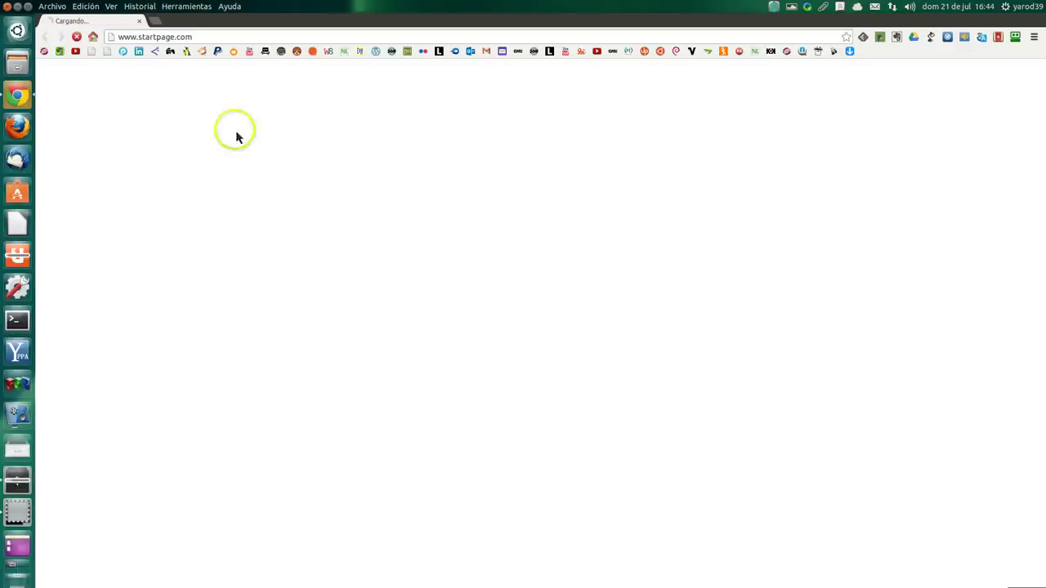
# Step: Sign in to RoboForm Everywhere with the account's user ID and password
pyautogui.click(1016, 39)
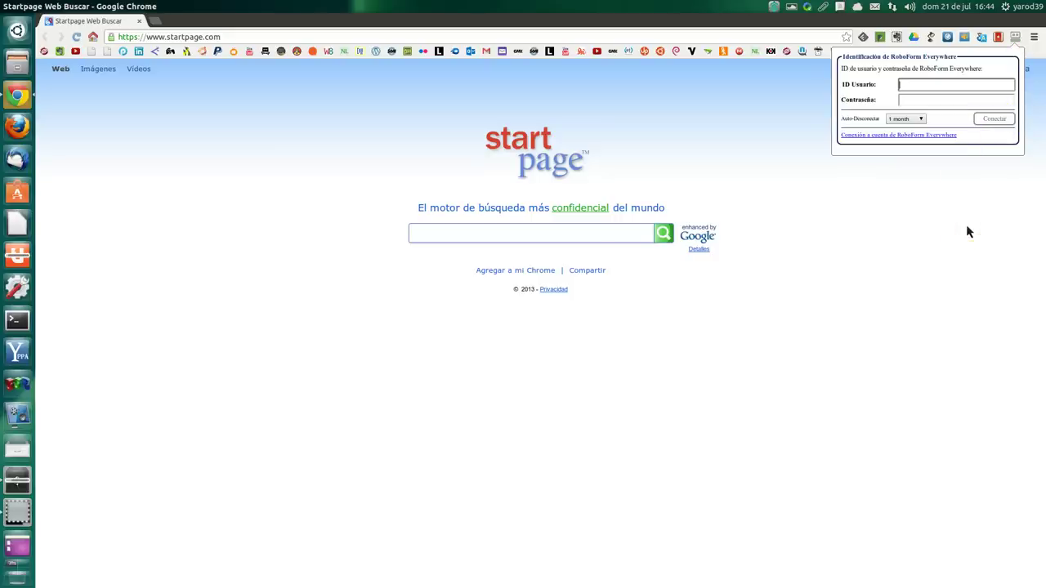
pyautogui.write('yarod33')
pyautogui.press('Tab')
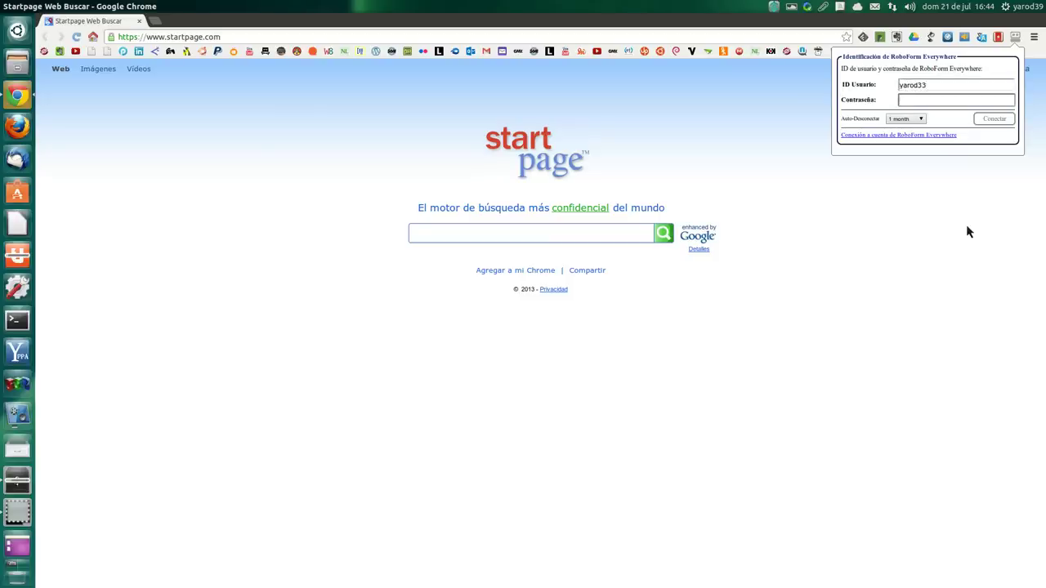
pyautogui.write('********')
pyautogui.press('Return')
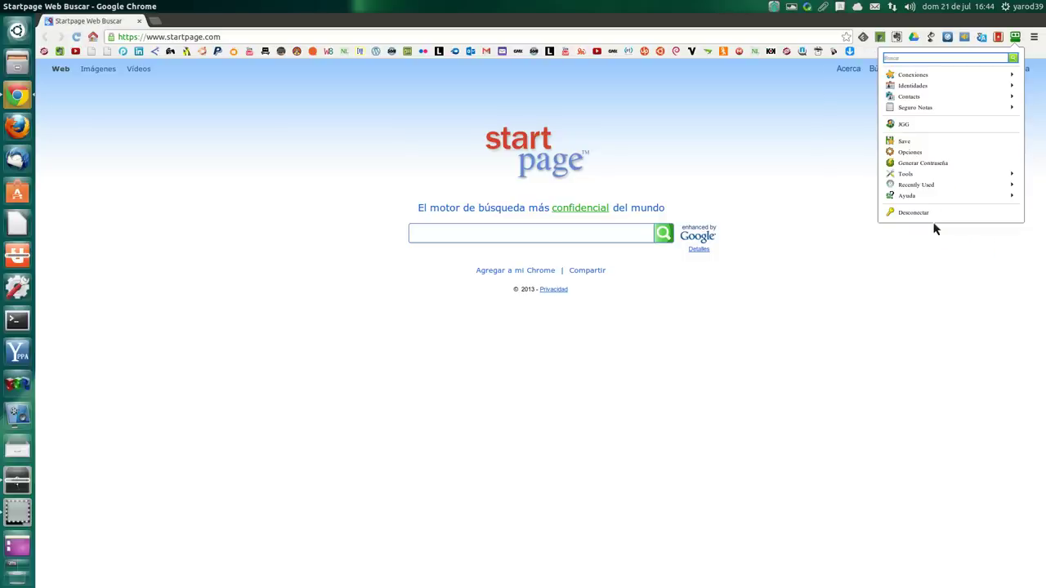
# Step: Open RoboForm's Conexiones list and scroll down to the Gratisprogramas login
pyautogui.click(932, 76)
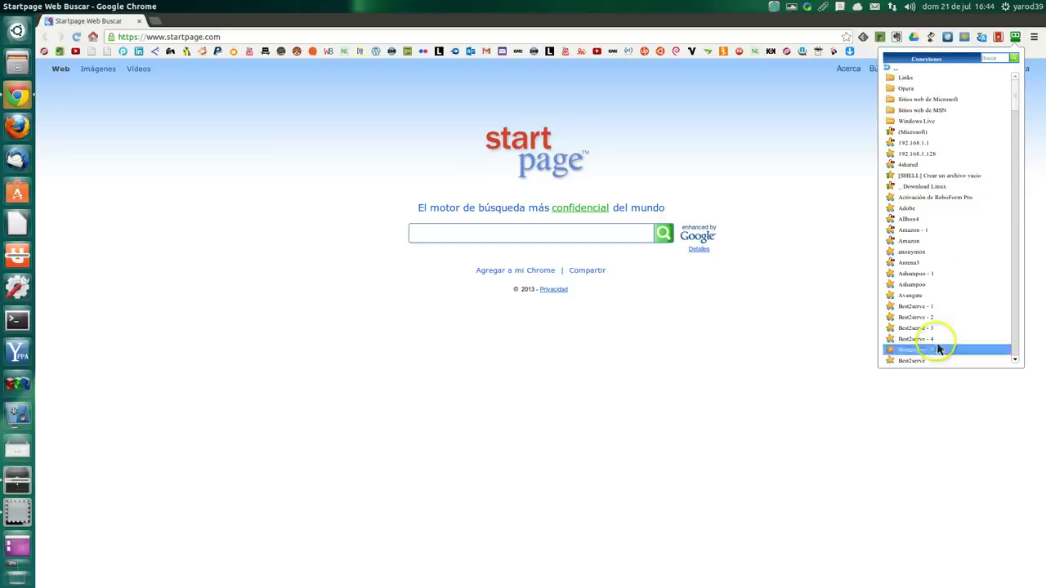
pyautogui.scroll(-3, 938, 351)
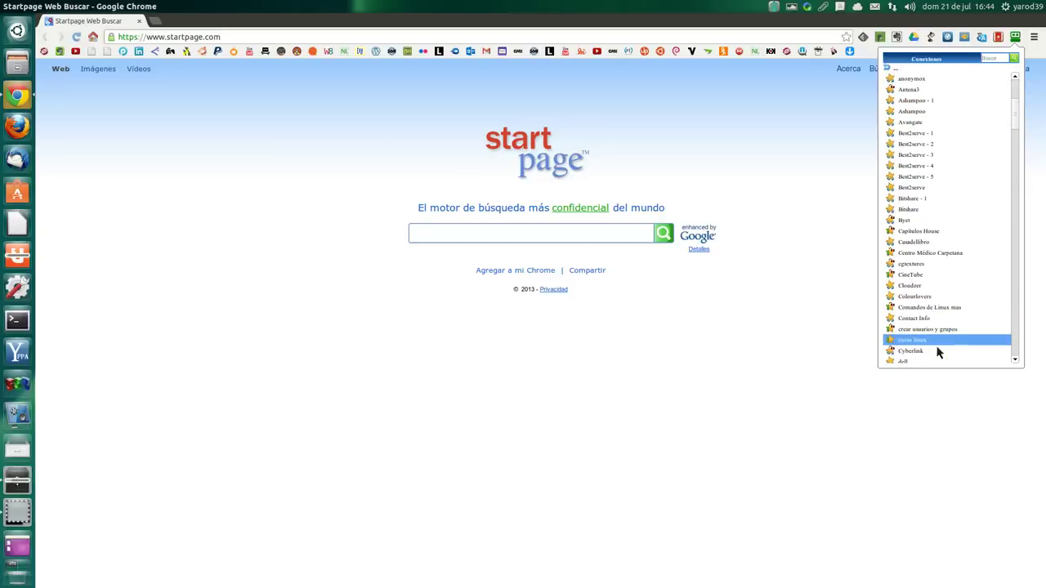
pyautogui.scroll(-5, 938, 351)
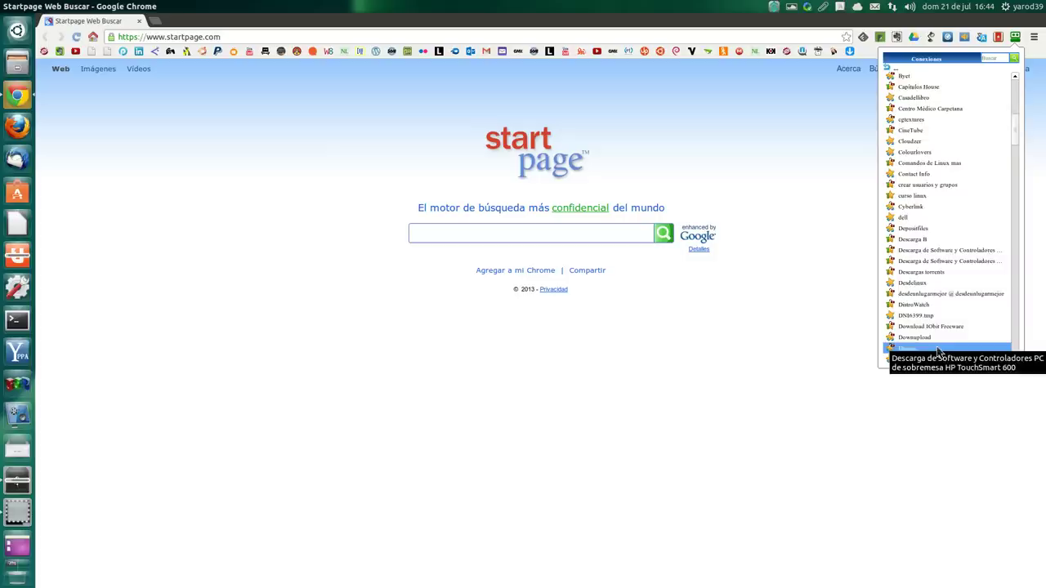
pyautogui.scroll(-3, 938, 352)
pyautogui.scroll(-10, 938, 351)
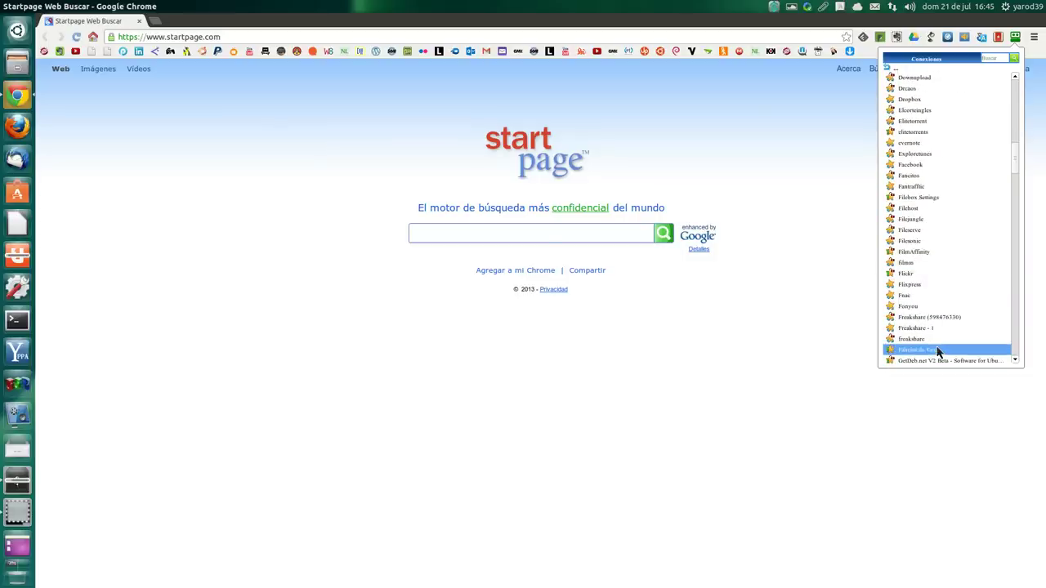
pyautogui.scroll(-3, 938, 351)
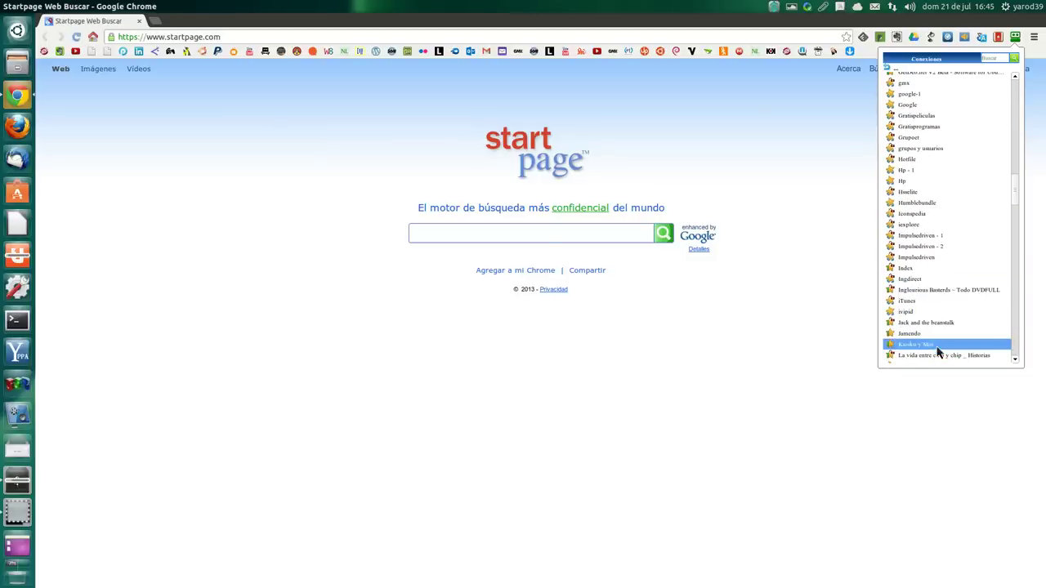
pyautogui.scroll(3, 938, 351)
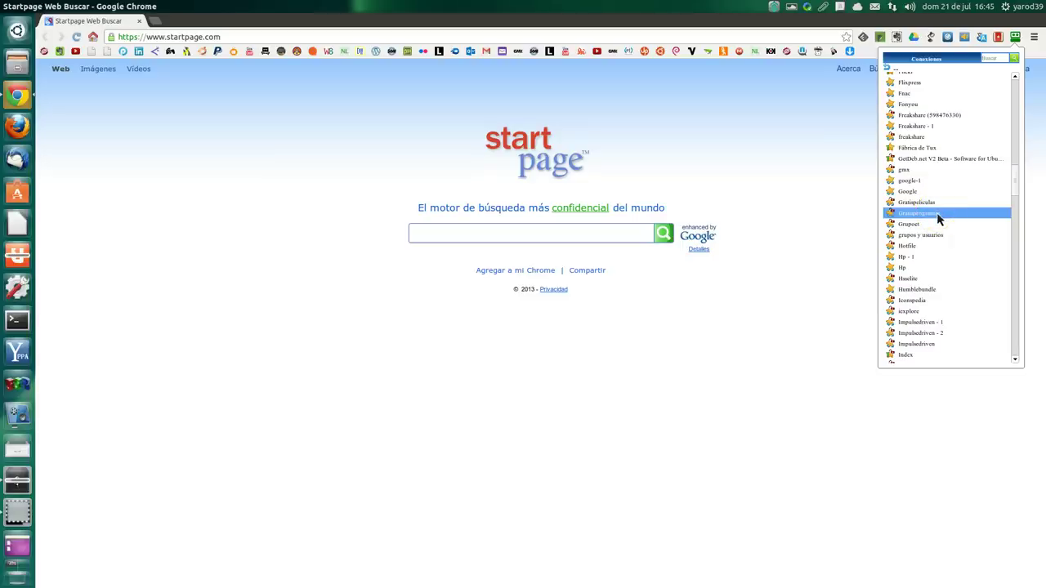
# Step: Log in to gratisprogramas.org using the saved RoboForm Gratisprogramas login
pyautogui.click(937, 216)
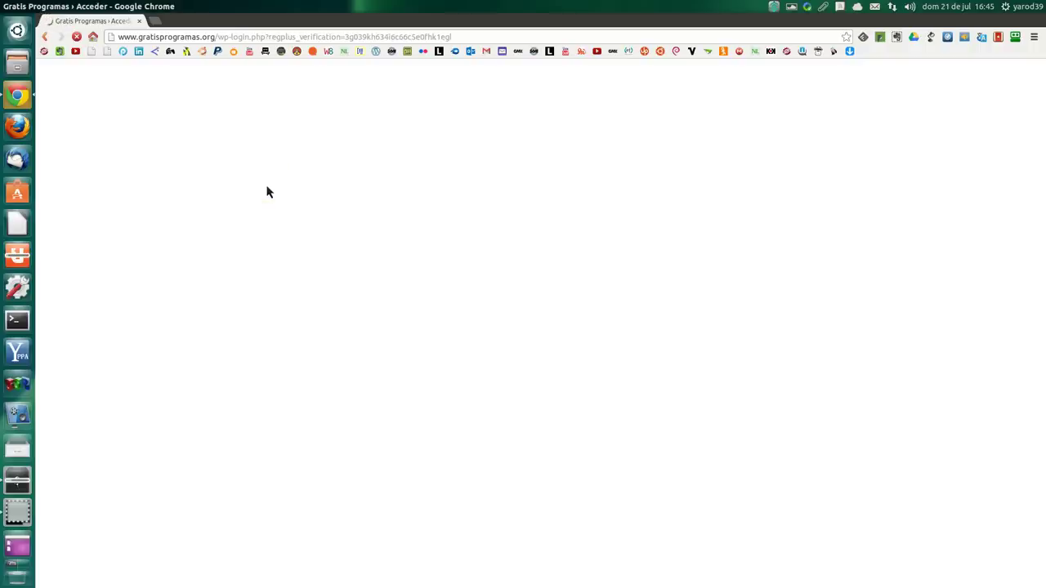
pyautogui.click(334, 243)
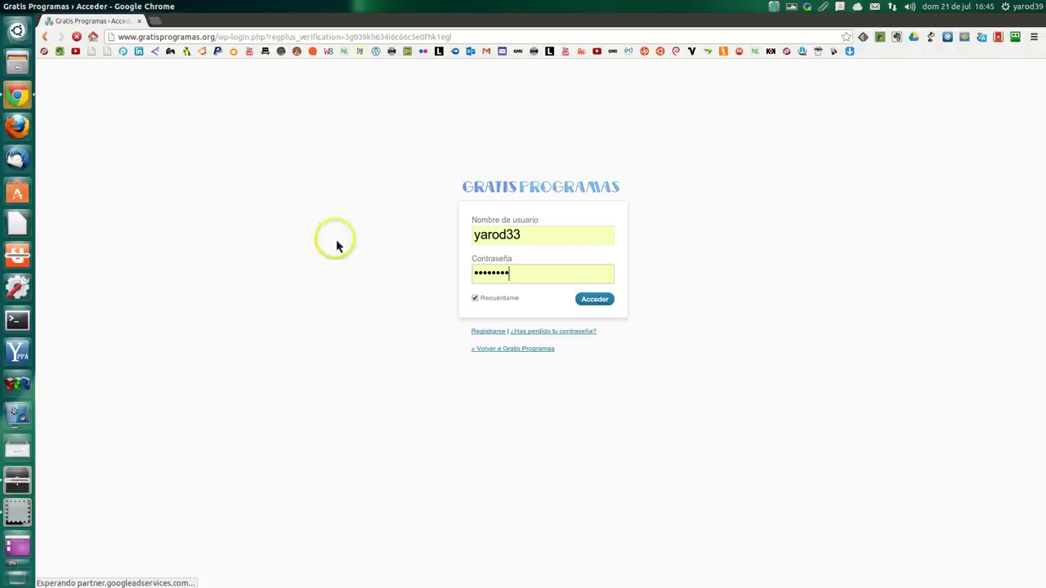
pyautogui.press('Return')
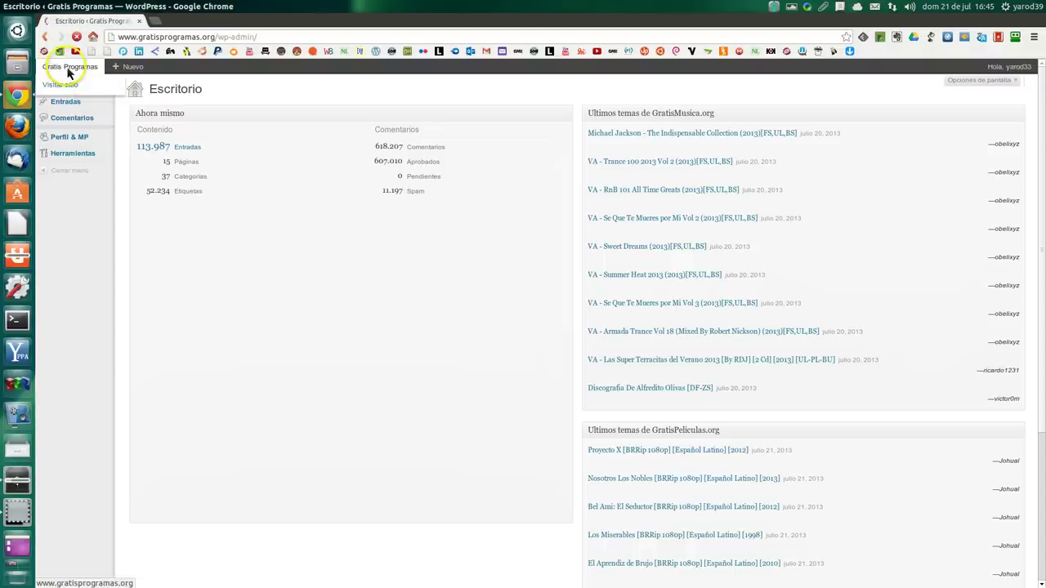
# Step: Visit the public site from the admin bar and browse the latest program posts
pyautogui.moveTo(71, 66)
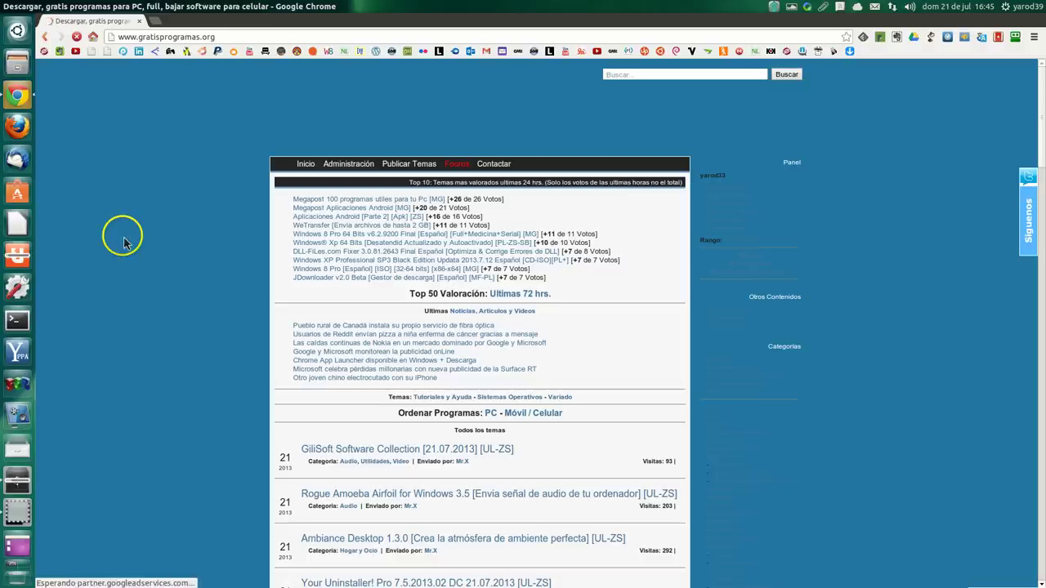
pyautogui.scroll(-5, 190, 286)
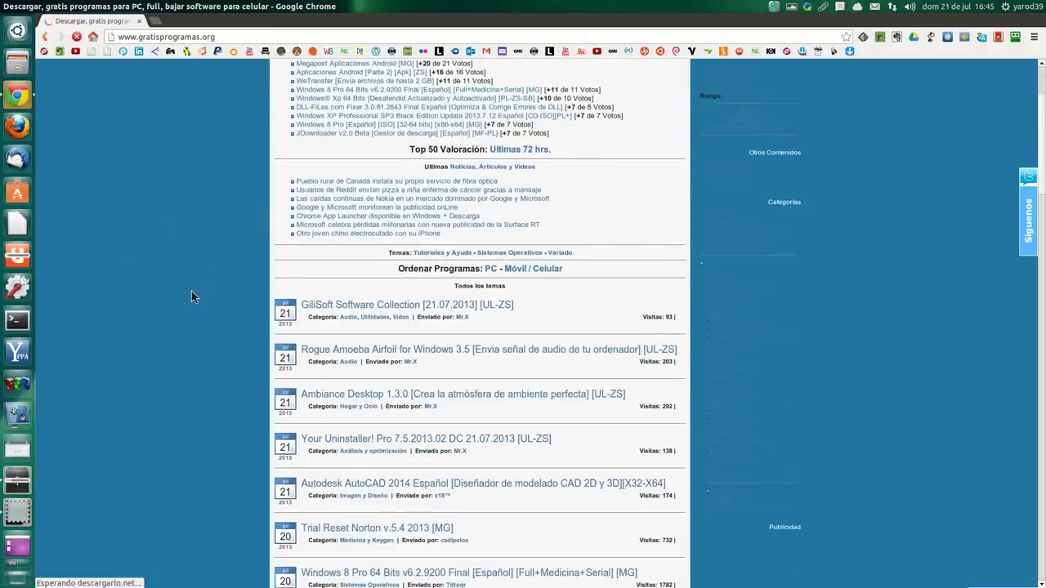
pyautogui.scroll(-7, 191, 291)
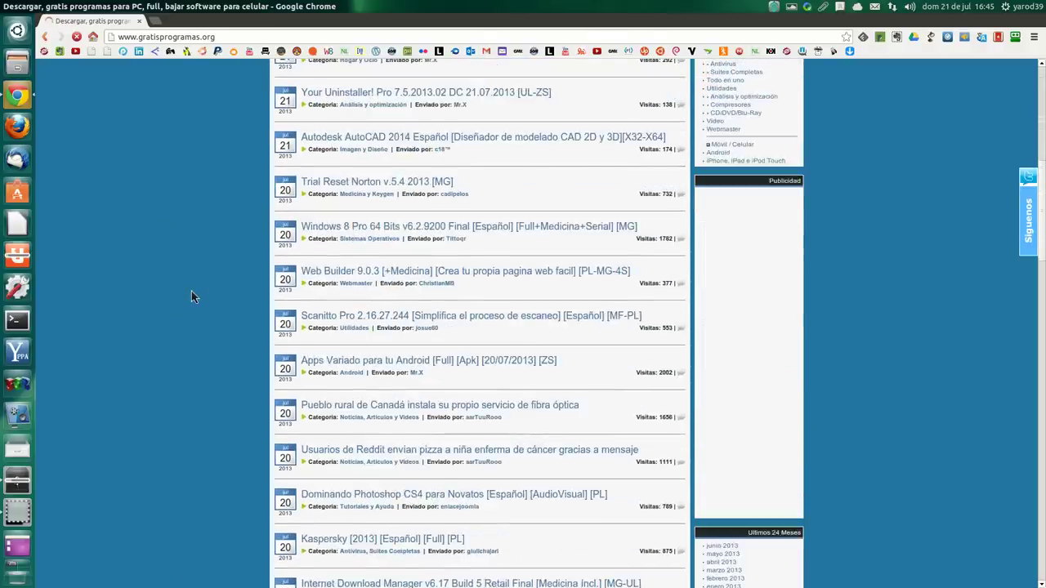
pyautogui.scroll(-4, 192, 297)
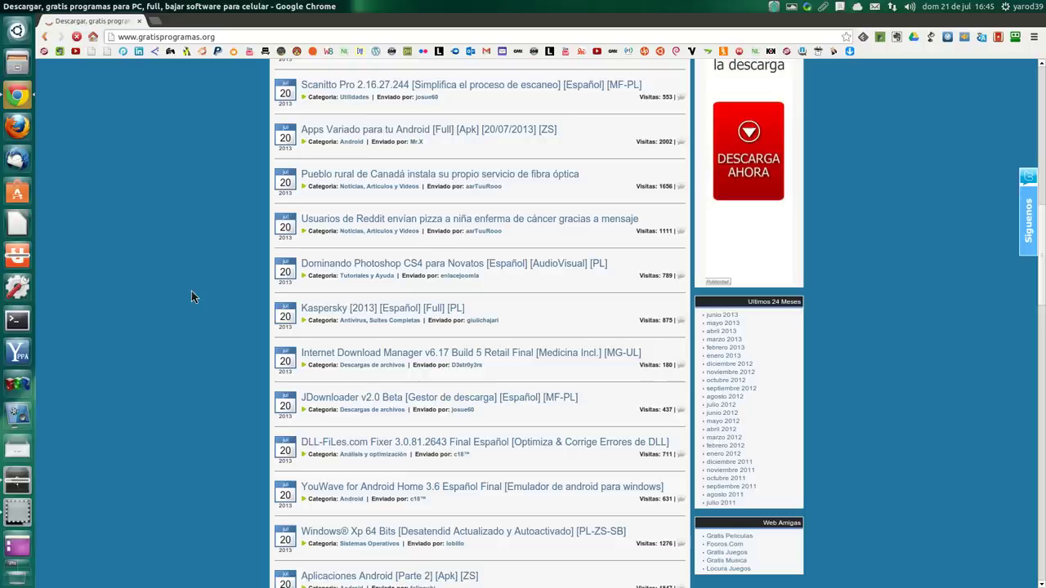
pyautogui.scroll(-1, 191, 297)
pyautogui.scroll(-1, 191, 297)
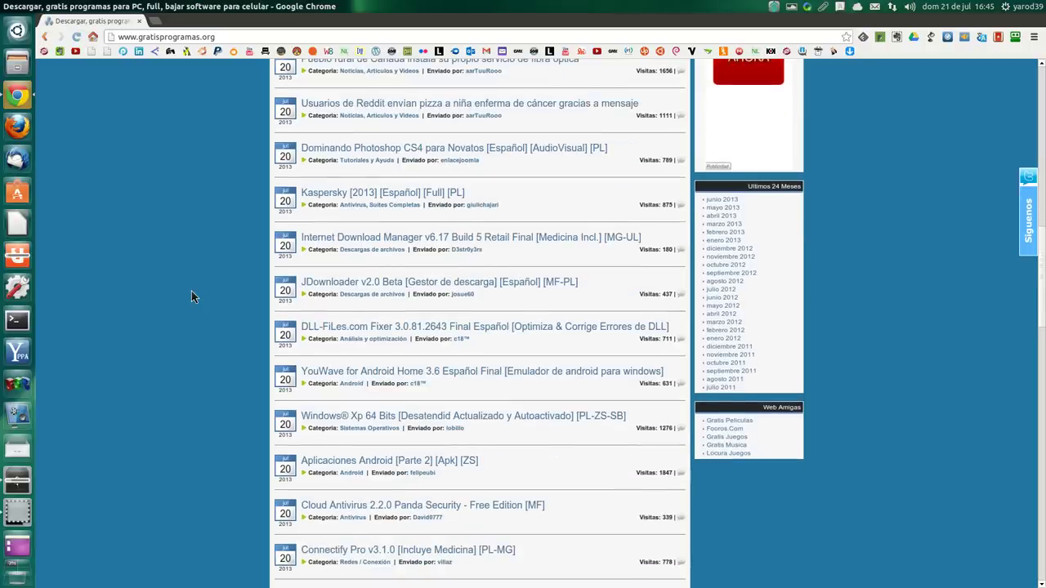
pyautogui.scroll(5, 716, 256)
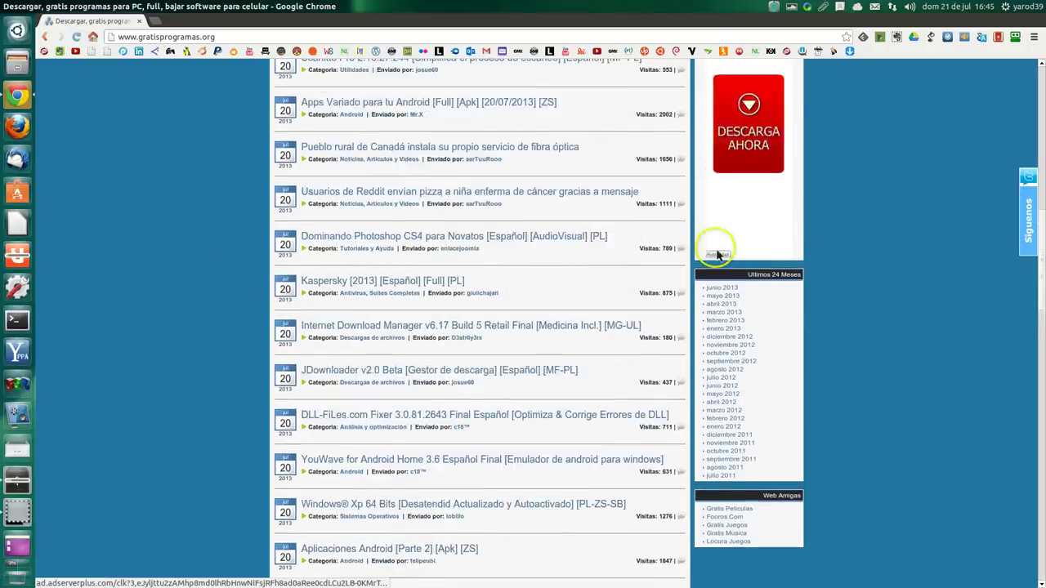
pyautogui.scroll(6, 715, 256)
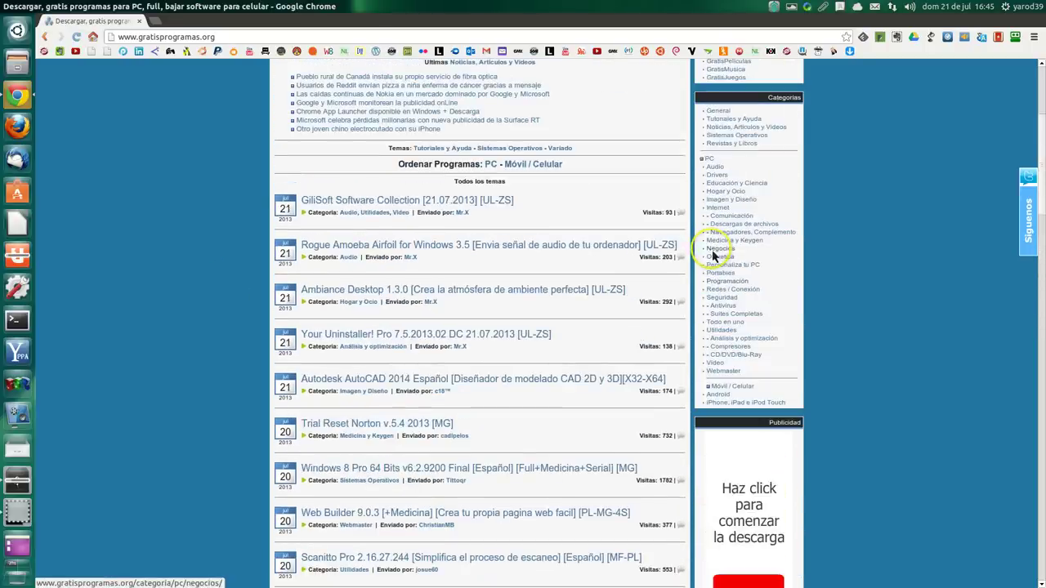
# Step: In the Ofimática category, scroll to and open 'Office 2010 Professional Plus [+Activador] [MG-PL]'
pyautogui.click(720, 303)
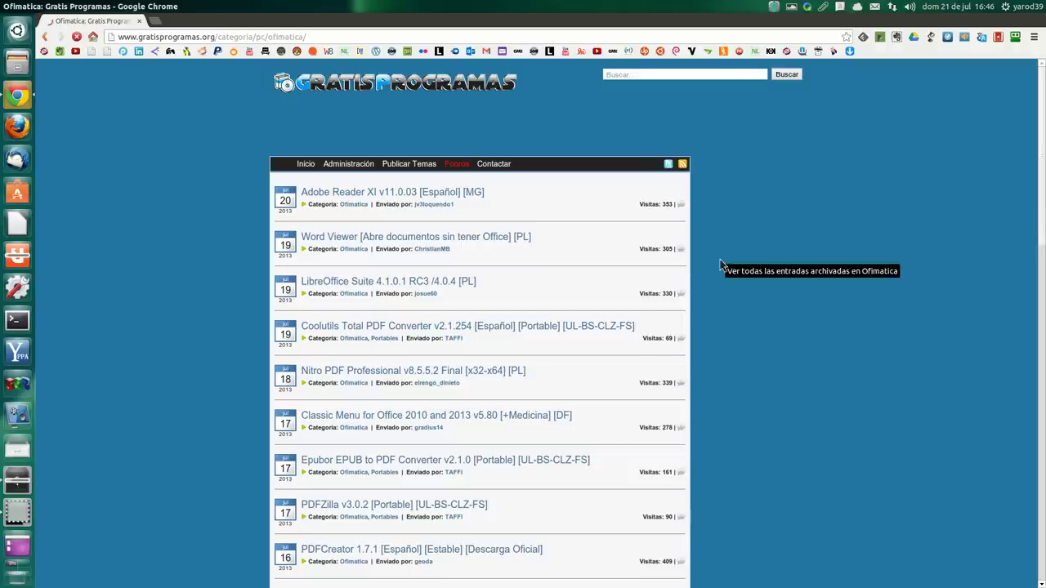
pyautogui.click(514, 243)
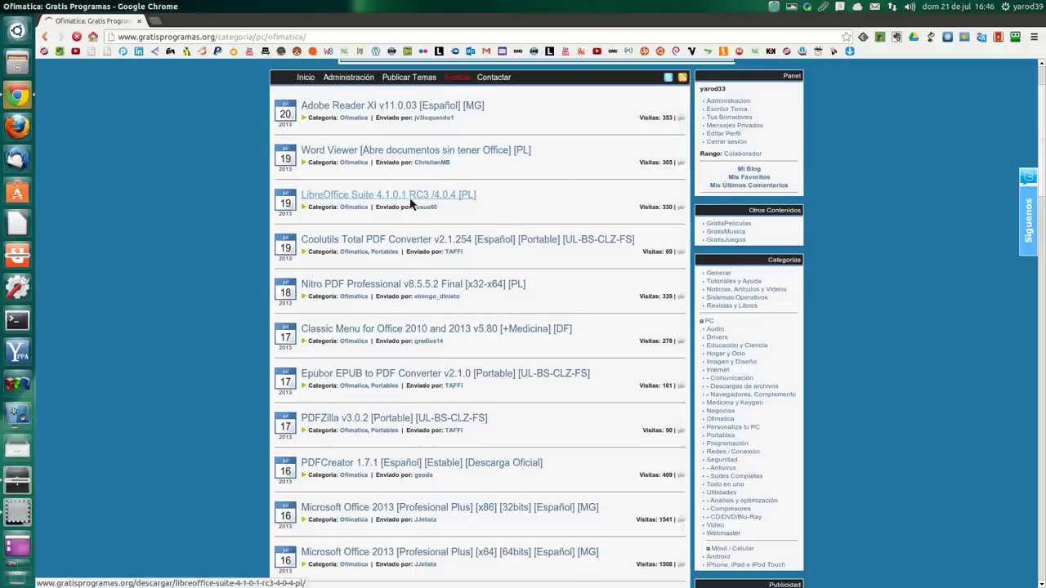
pyautogui.scroll(-4, 411, 204)
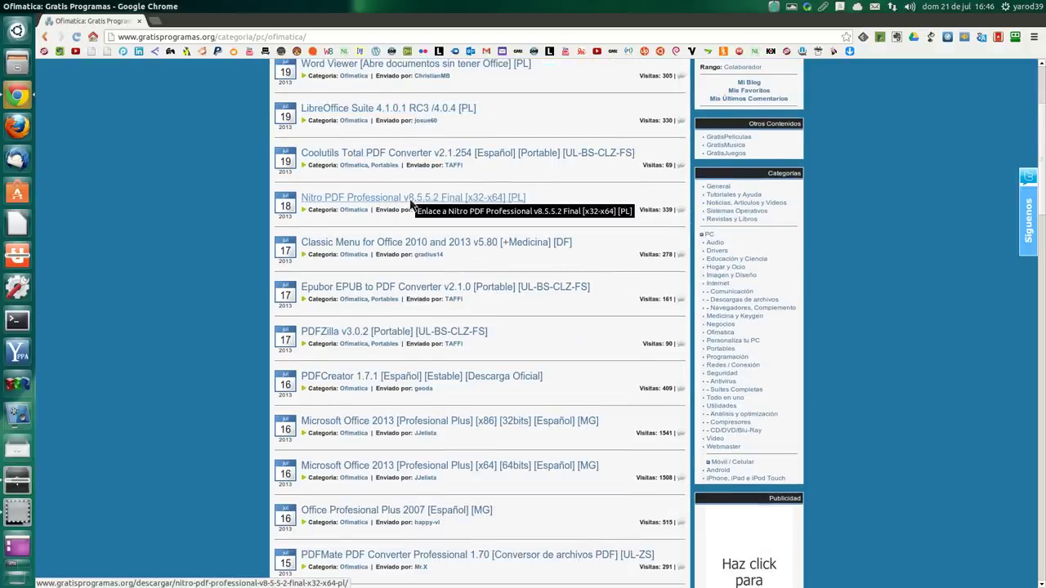
pyautogui.scroll(-1, 412, 204)
pyautogui.scroll(-2, 411, 204)
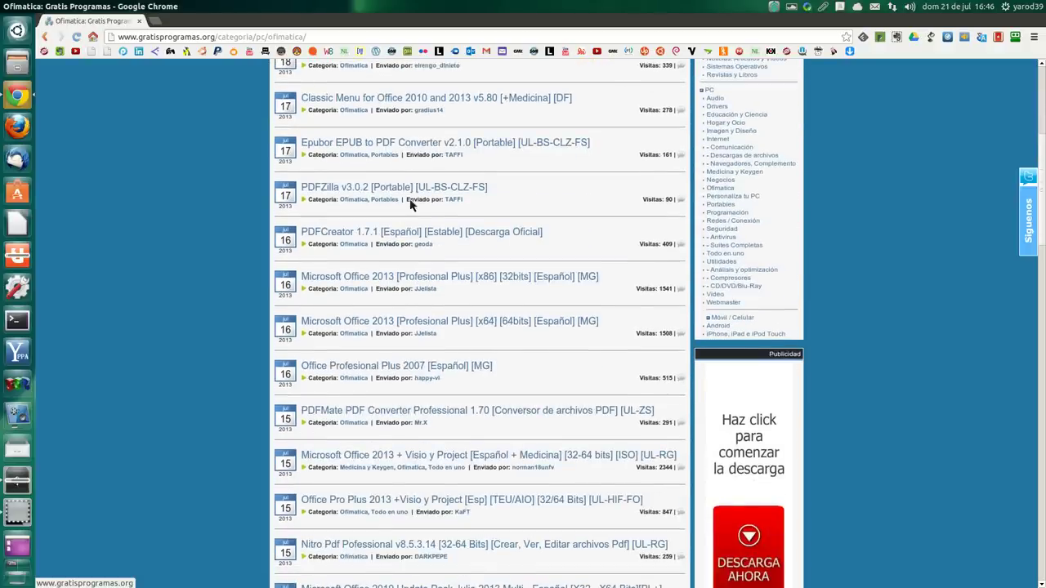
pyautogui.scroll(-1, 412, 204)
pyautogui.scroll(-1, 411, 204)
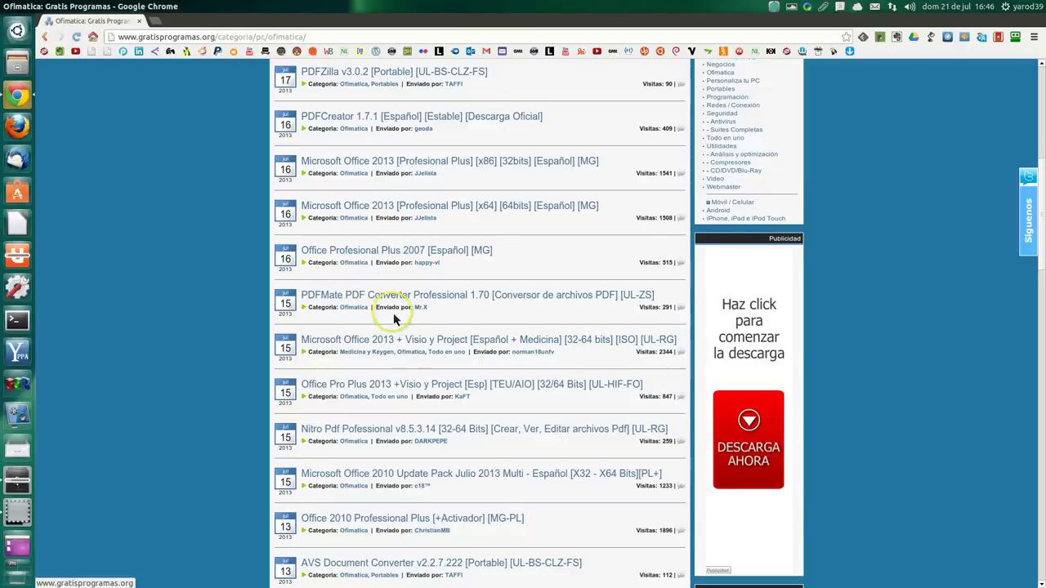
pyautogui.scroll(-1, 384, 327)
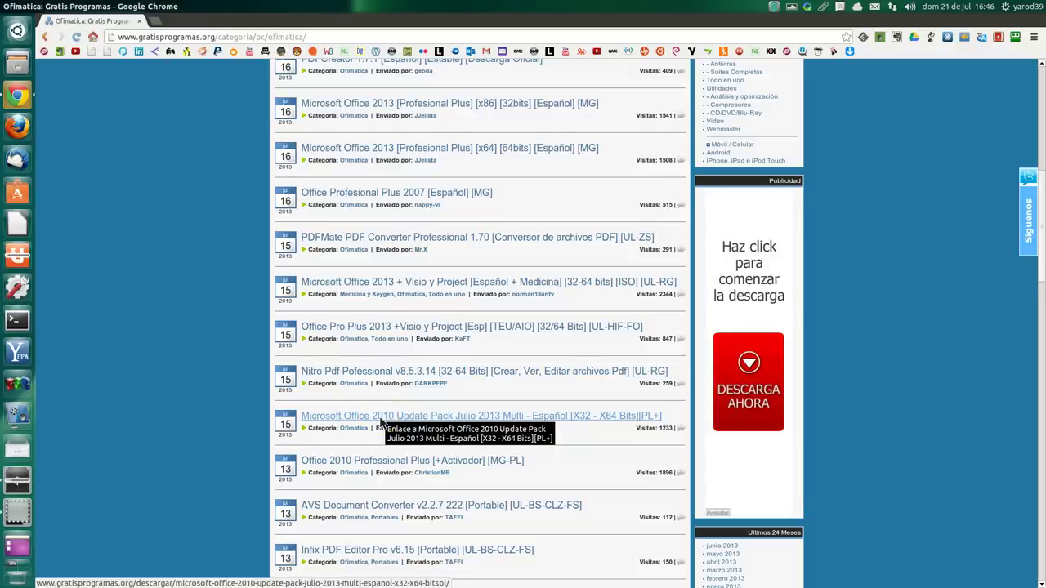
pyautogui.scroll(-1, 380, 422)
pyautogui.click(381, 406)
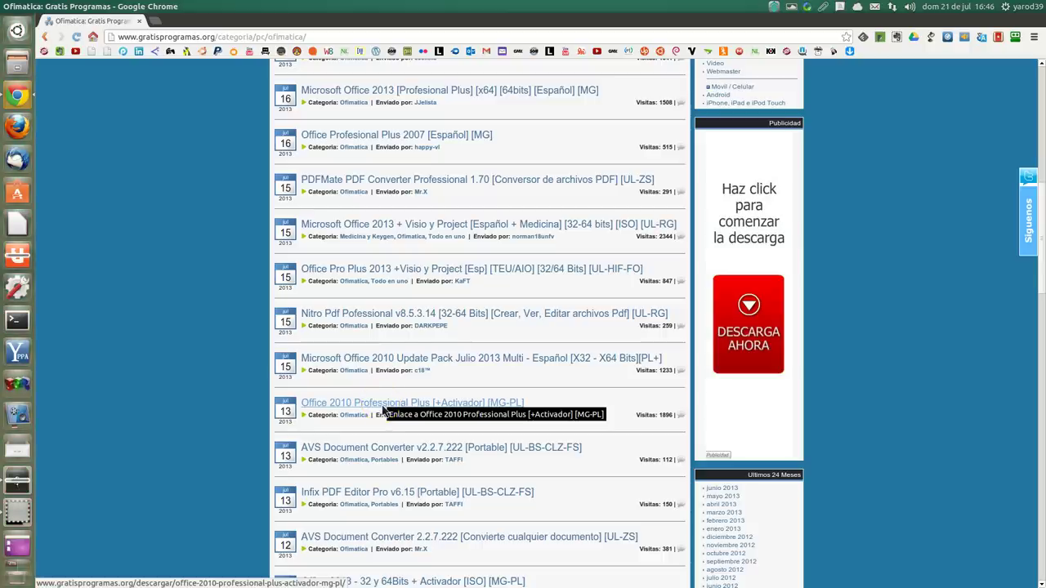
pyautogui.click(383, 409)
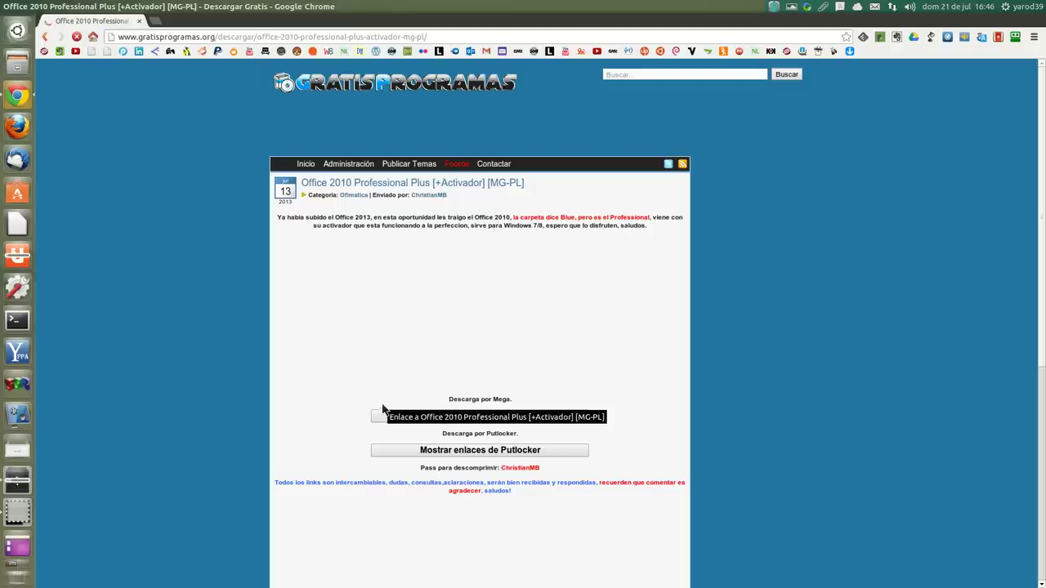
# Step: Show the Mega download links on the Office 2010 post, skipping and closing the adf.ly popup
pyautogui.click(377, 372)
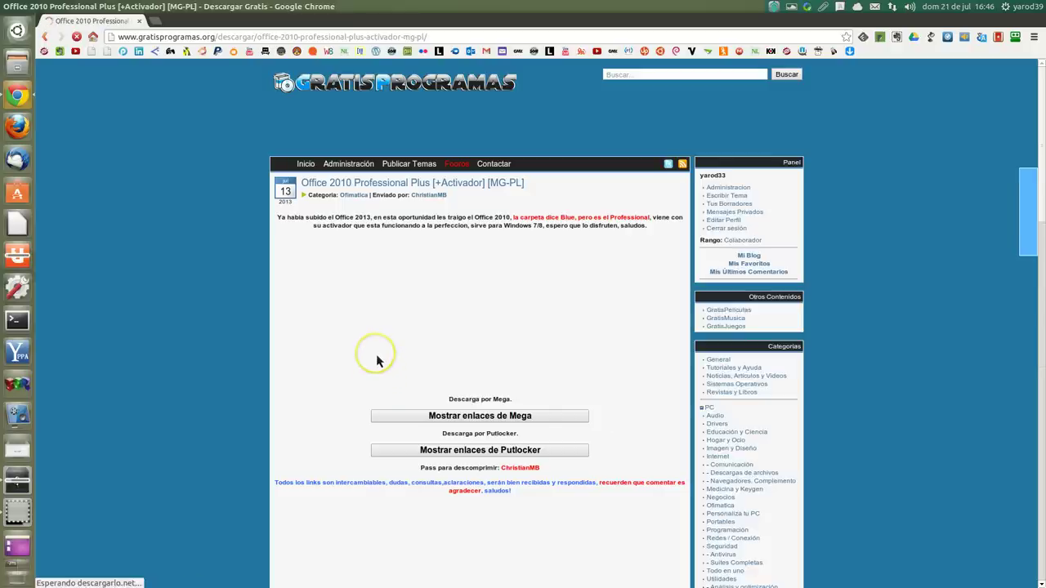
pyautogui.scroll(-1, 384, 353)
pyautogui.click(448, 360)
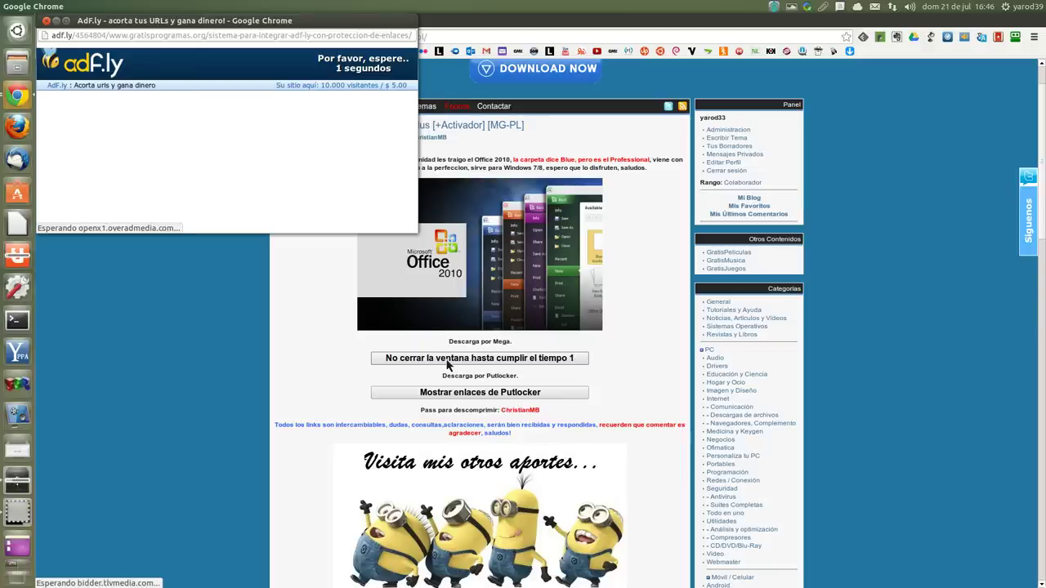
pyautogui.click(200, 213)
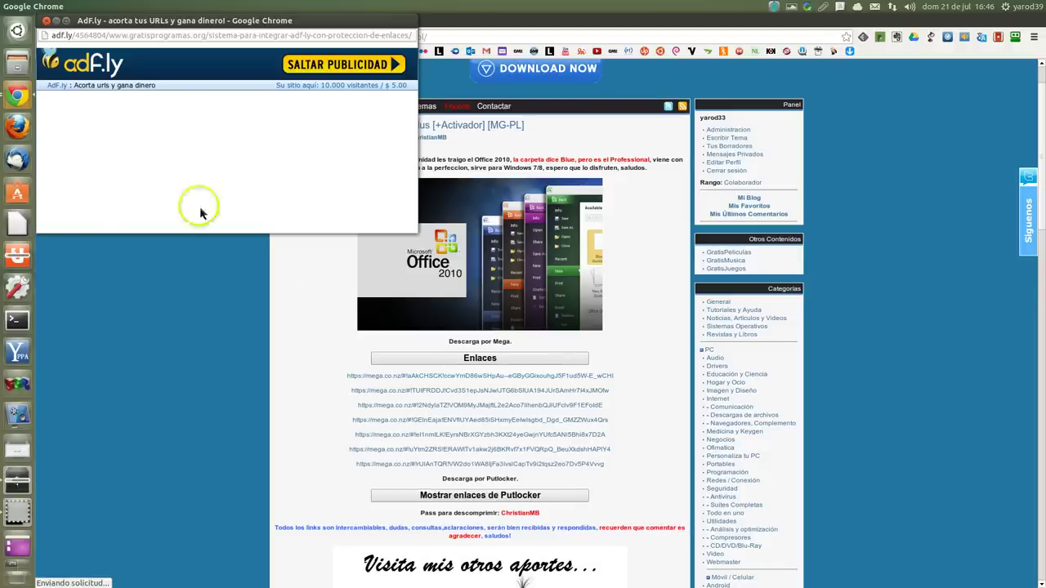
pyautogui.click(46, 22)
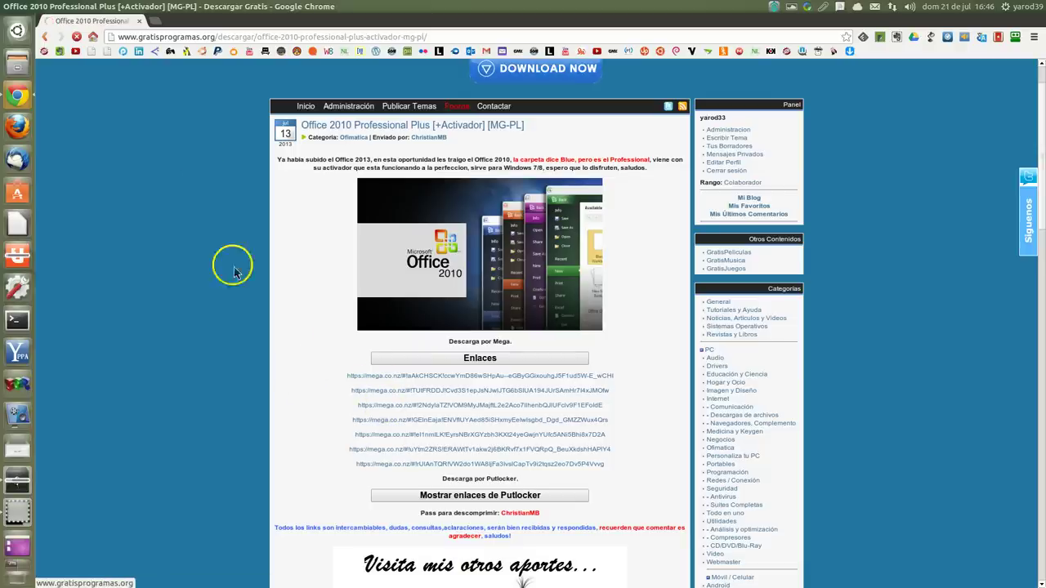
# Step: Close Chrome, browse Descargas > PROGRAMAS > Office 2010 Blue Edition folders to setup.exe, then close Archivos
pyautogui.click(140, 22)
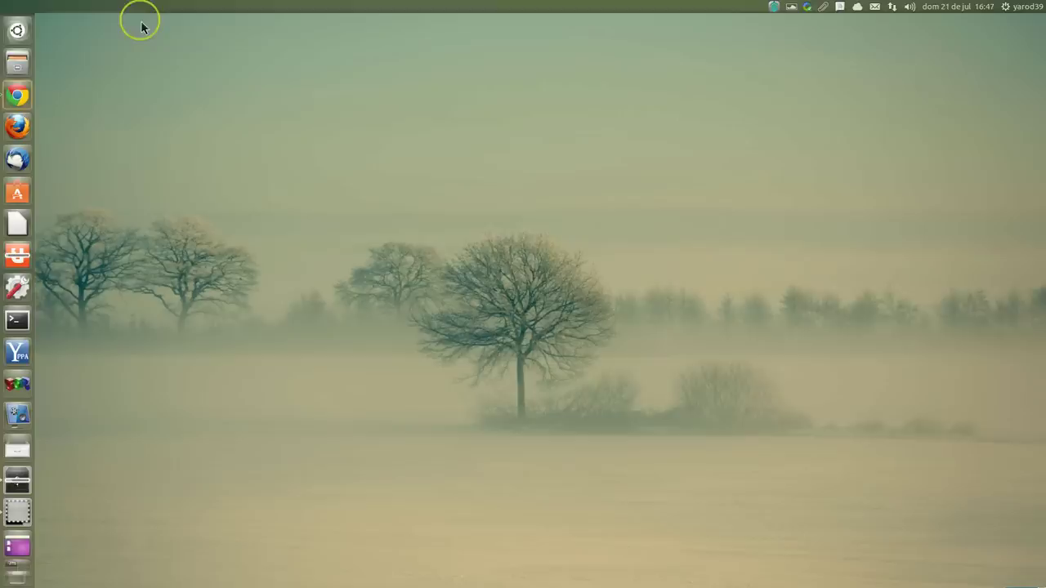
pyautogui.rightClick(17, 69)
pyautogui.click(80, 63)
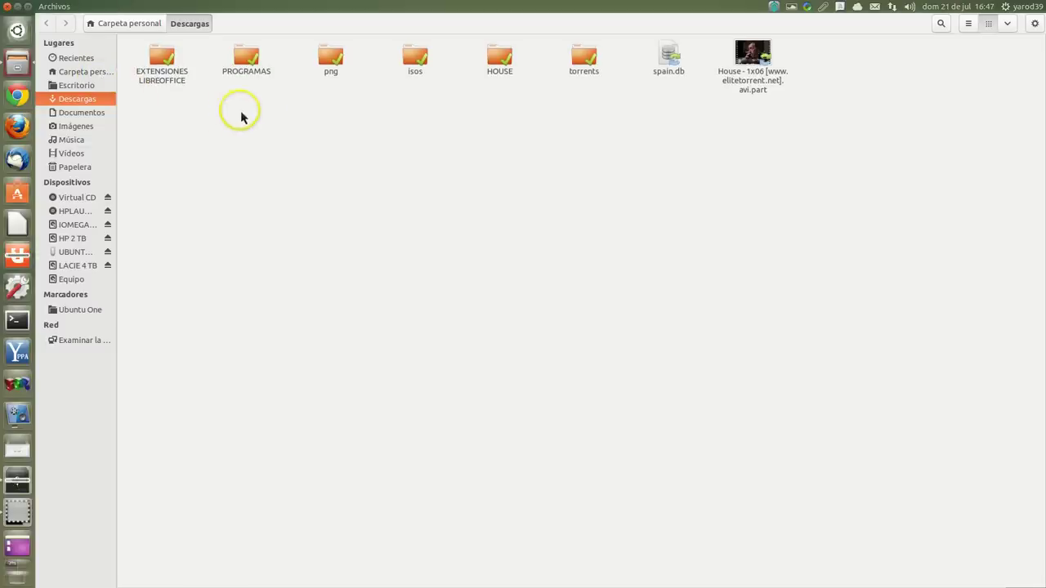
pyautogui.doubleClick(250, 66)
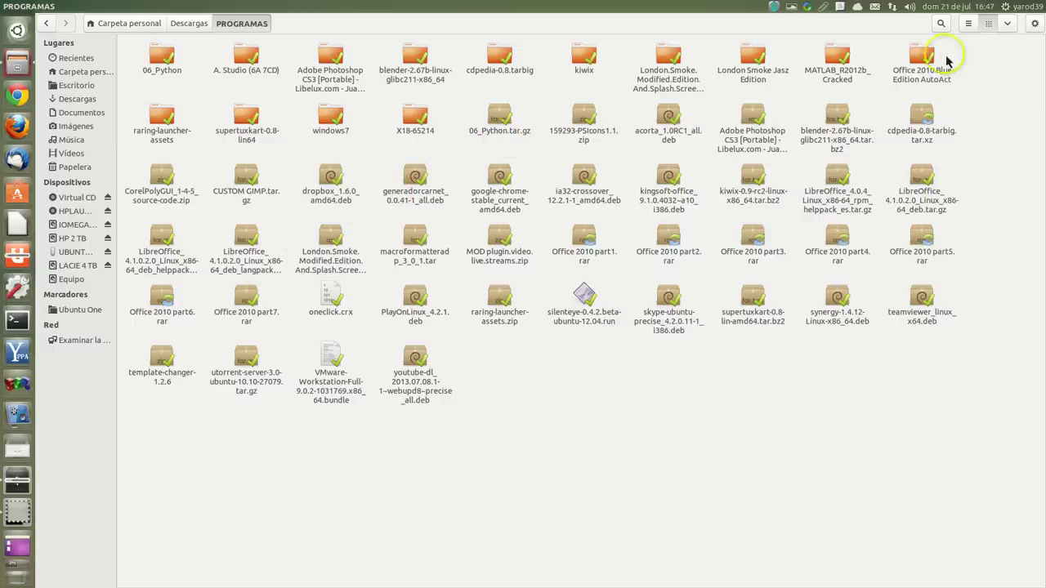
pyautogui.doubleClick(925, 59)
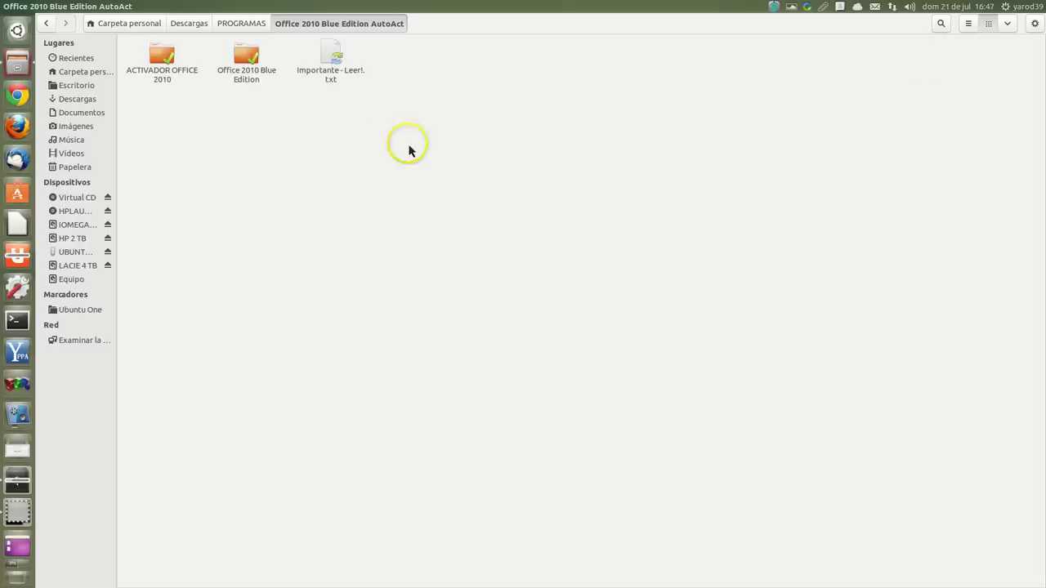
pyautogui.doubleClick(248, 61)
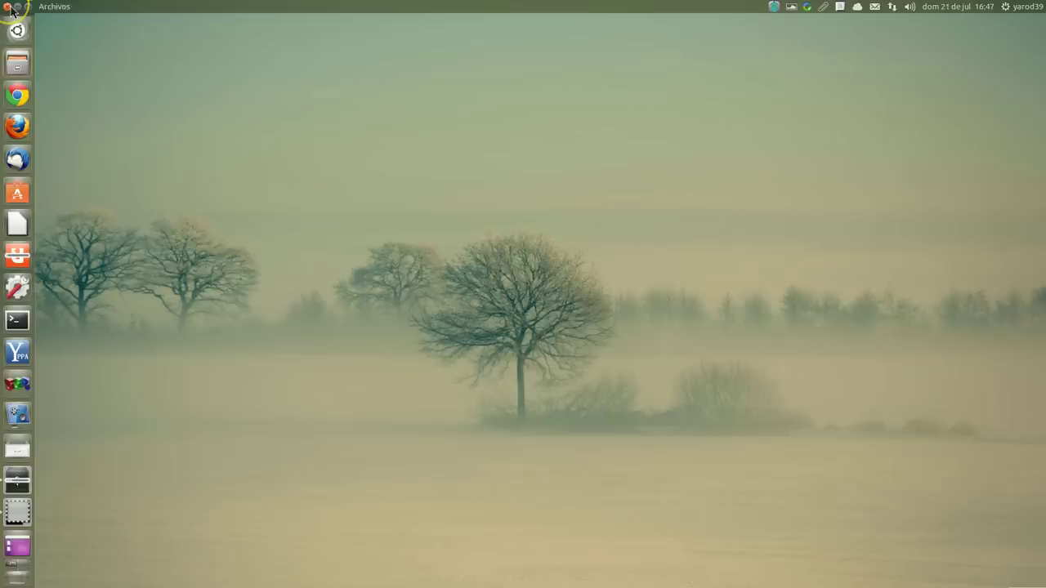
pyautogui.click(10, 7)
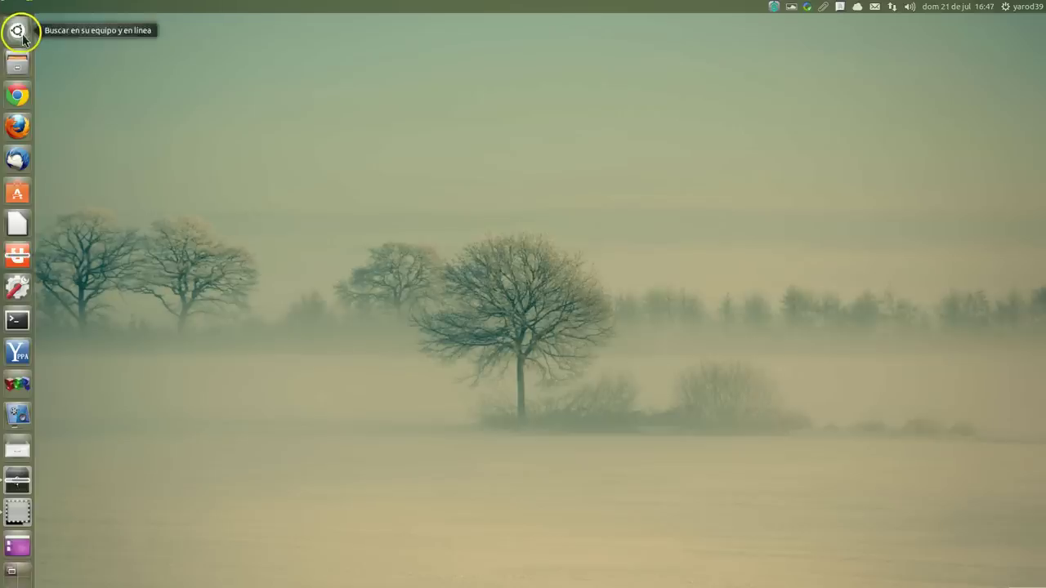
# Step: Search the Dash for 'play' and launch PlayOnLinux
pyautogui.click(18, 30)
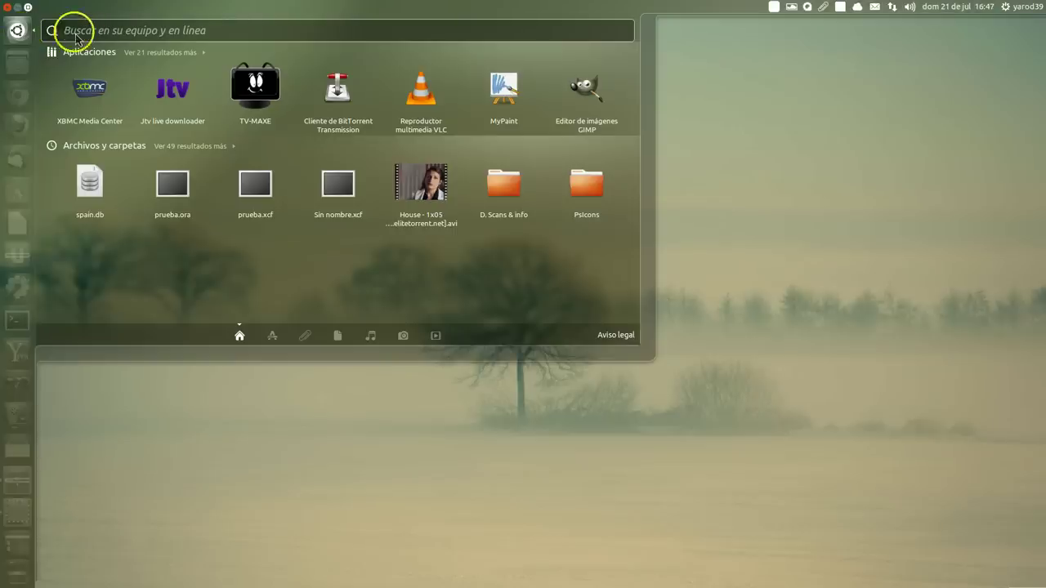
pyautogui.click(17, 31)
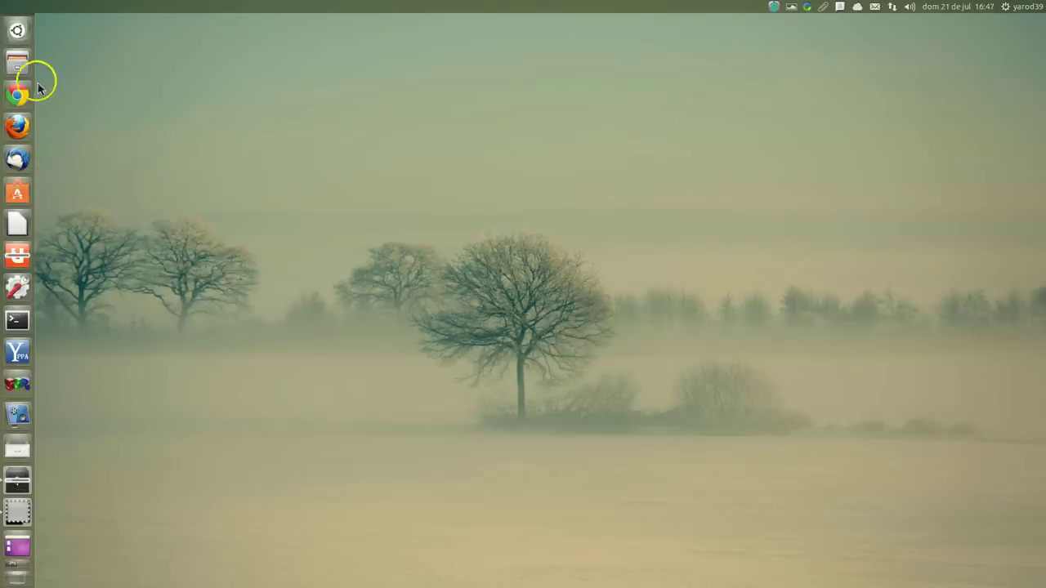
pyautogui.click(20, 31)
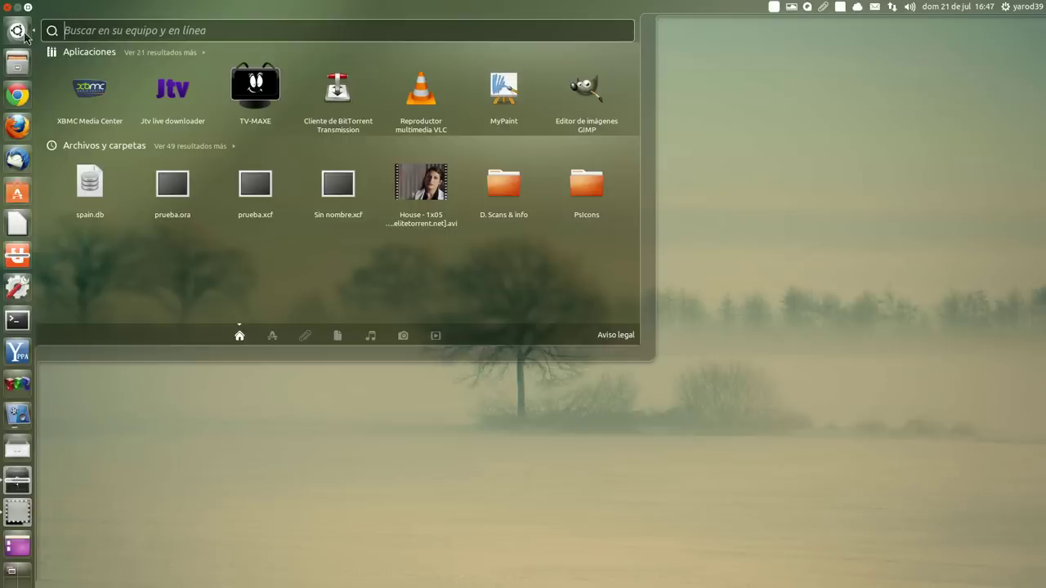
pyautogui.write('play')
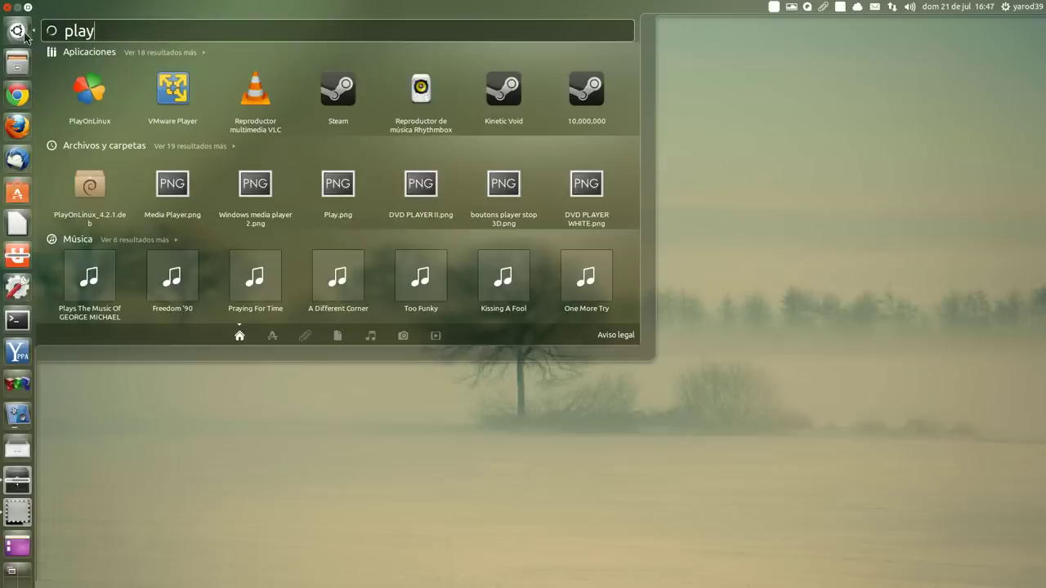
pyautogui.click(25, 34)
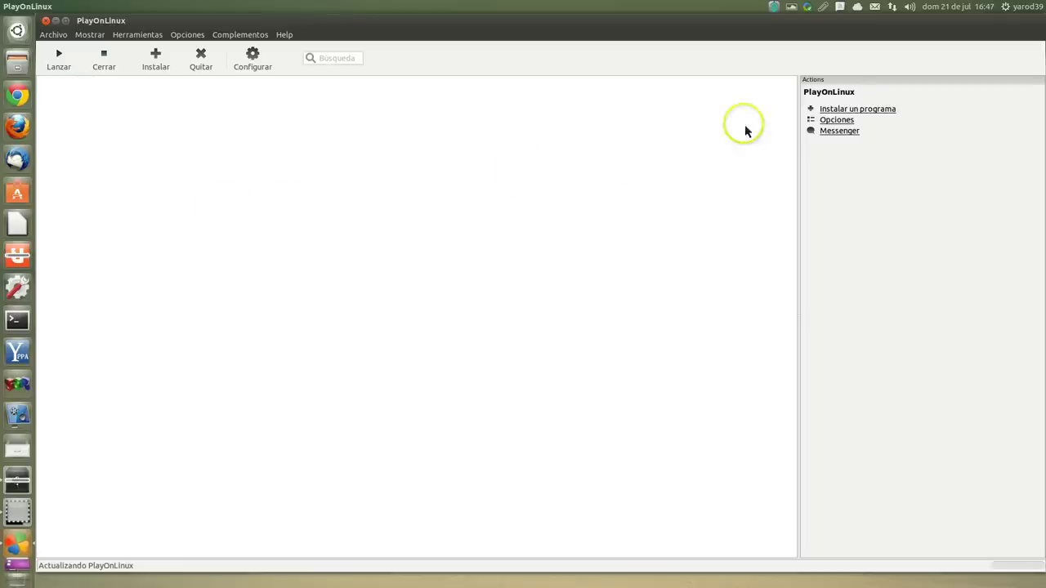
# Step: Choose Microsoft Office 2010 from the Oficina category under 'Instalar un programa'
pyautogui.click(850, 109)
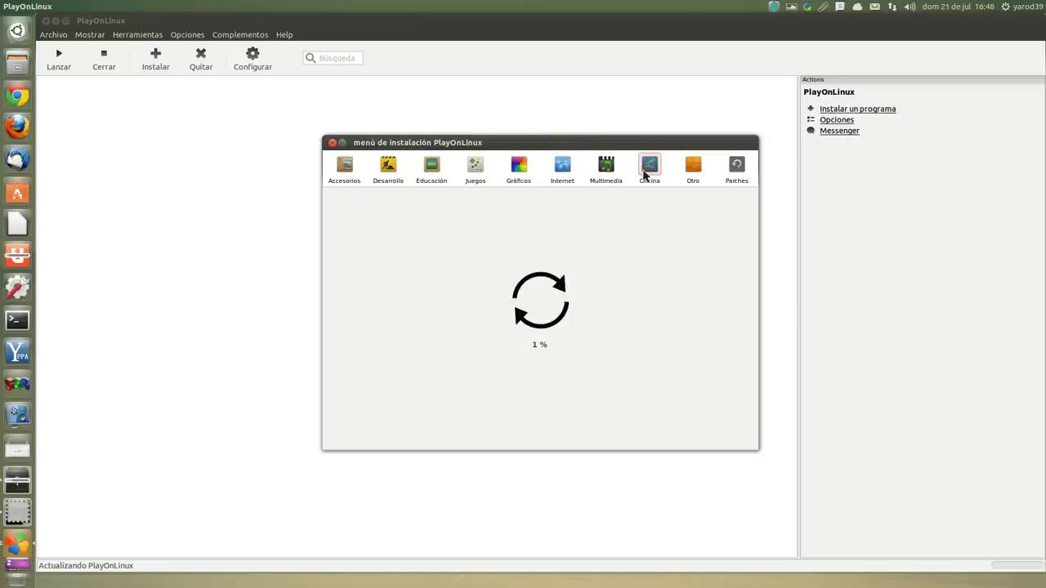
pyautogui.click(644, 173)
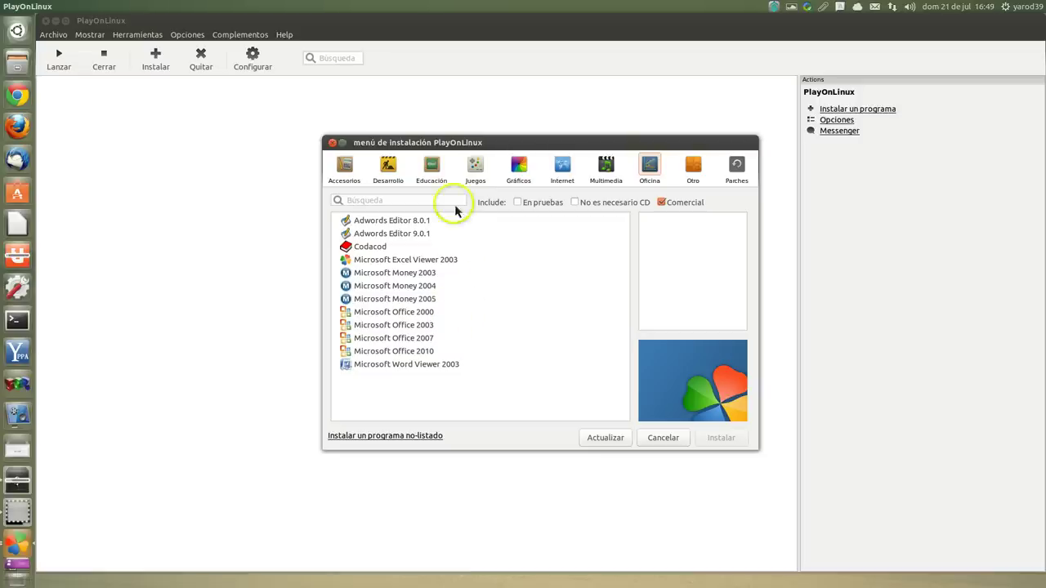
pyautogui.doubleClick(394, 354)
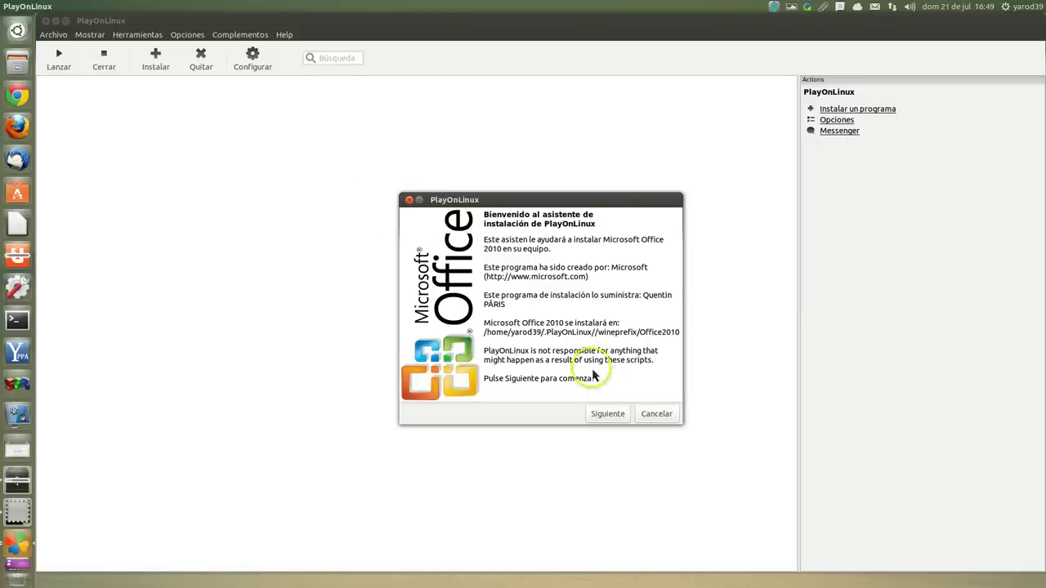
# Step: Choose 'Usar un archivo de instalación en mi equipo' as the install source and continue to setup-file selection
pyautogui.click(615, 415)
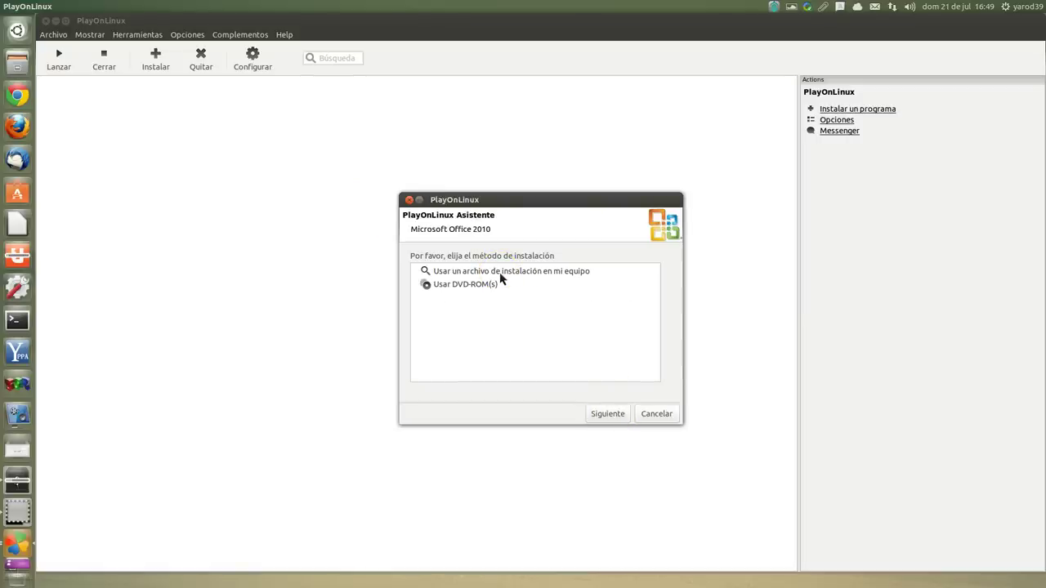
pyautogui.click(501, 278)
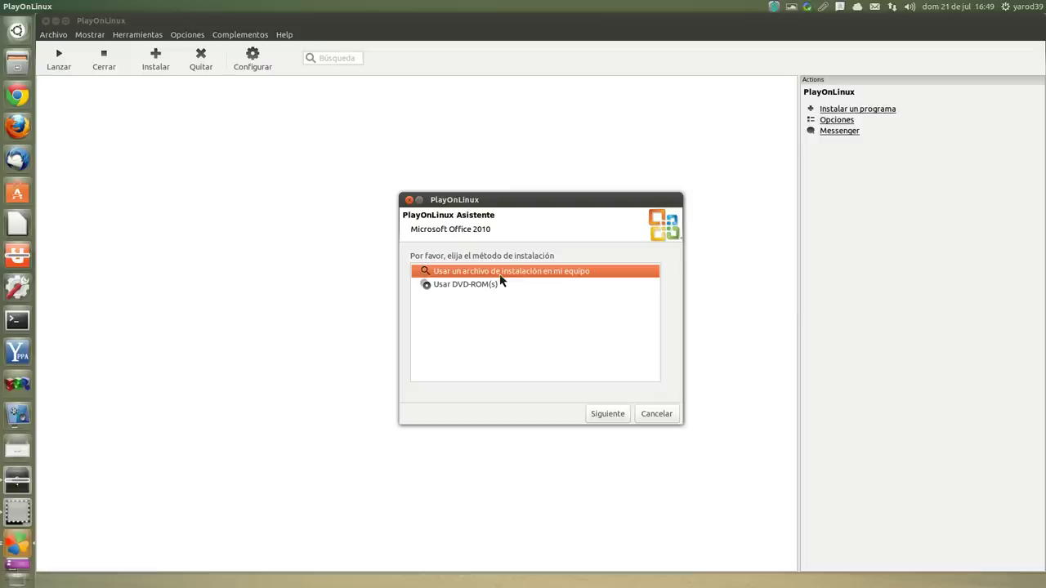
pyautogui.click(501, 278)
pyautogui.click(503, 283)
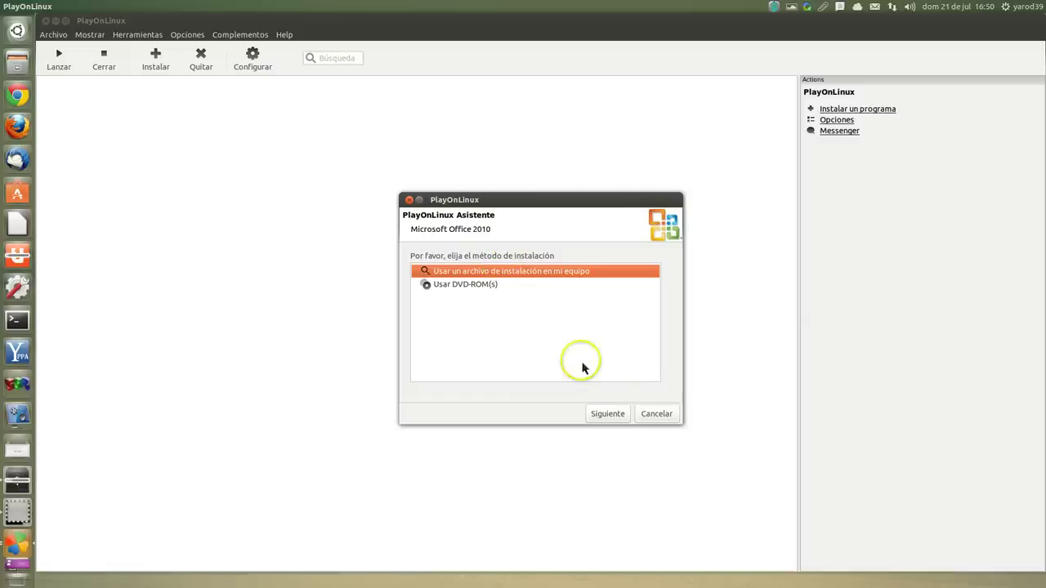
pyautogui.click(614, 417)
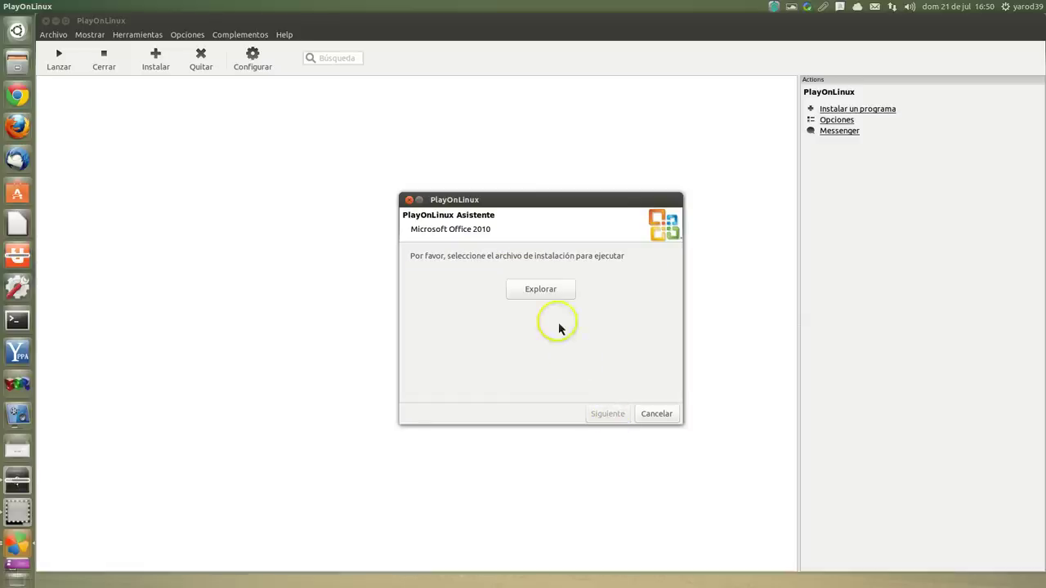
# Step: Pick setup.exe from Descargas > PROGRAMAS > Office 2010 Blue Edition AutoAct > Office 2010 Blue Edition
pyautogui.click(541, 293)
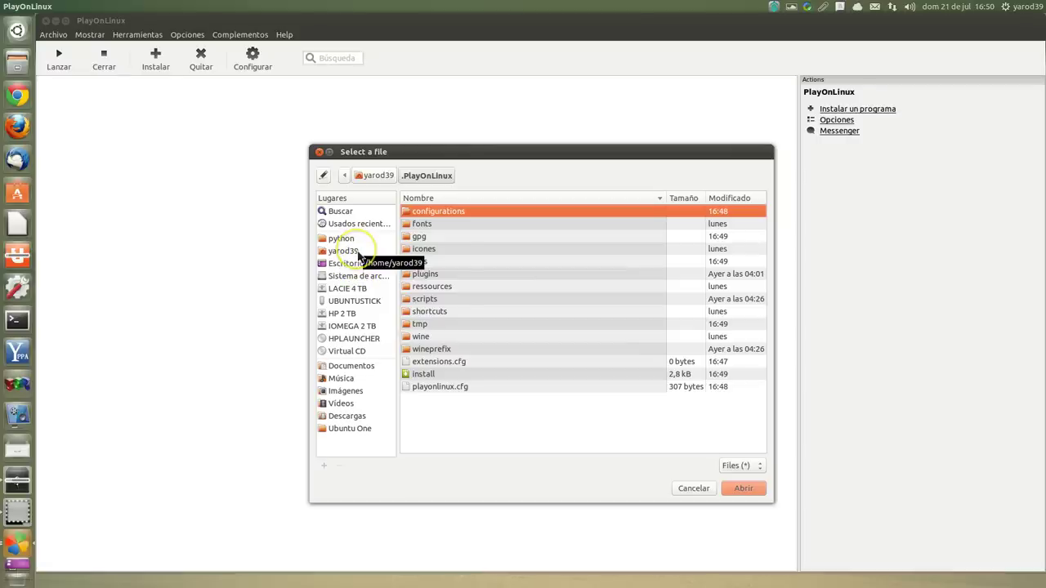
pyautogui.click(346, 416)
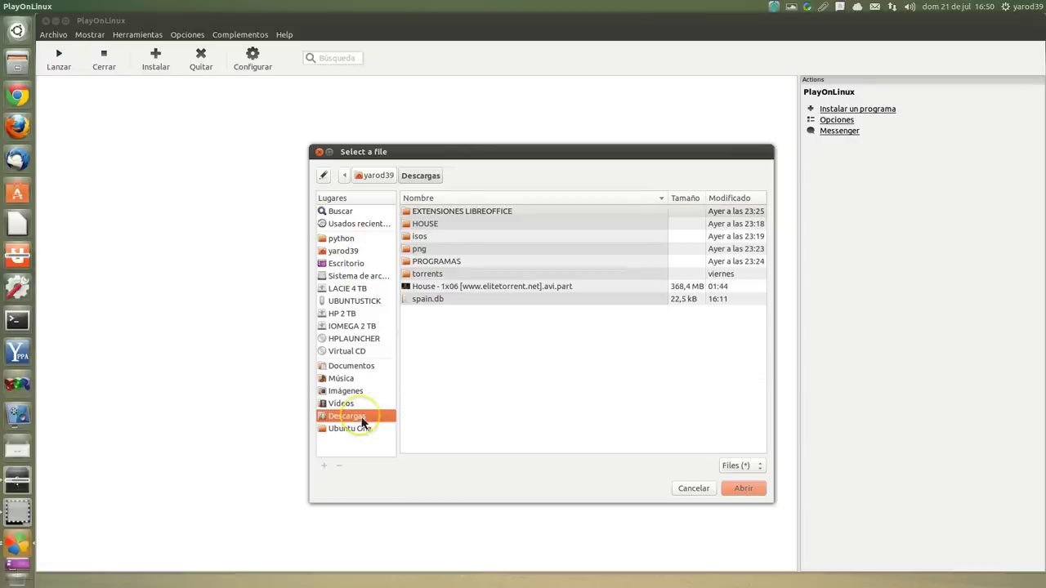
pyautogui.doubleClick(441, 261)
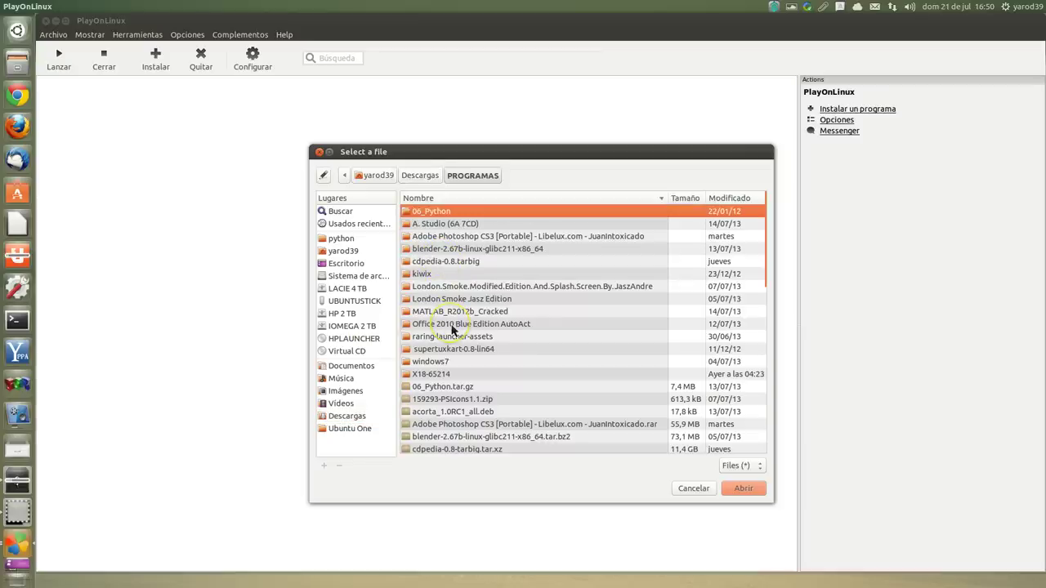
pyautogui.doubleClick(452, 325)
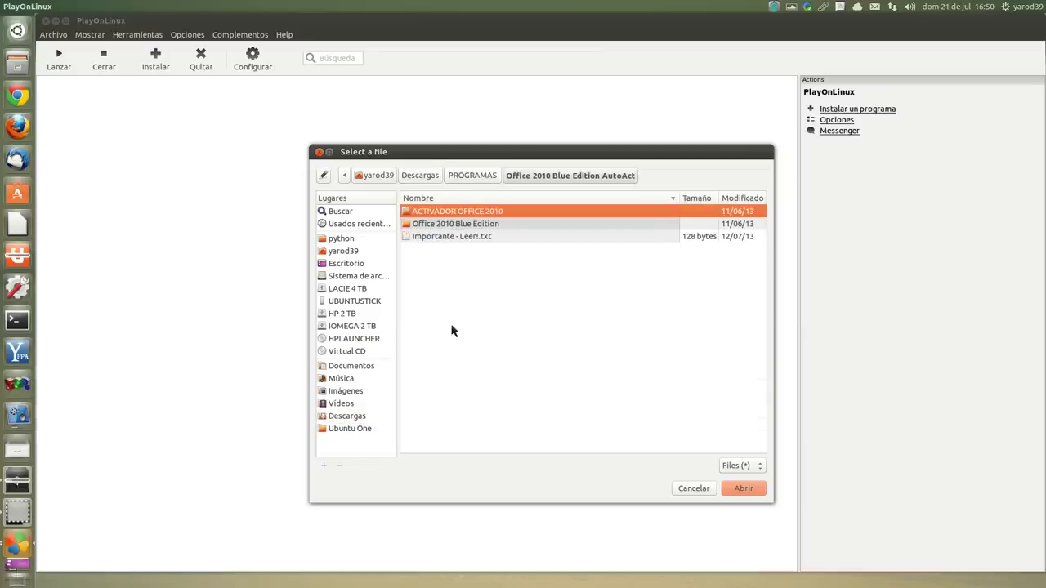
pyautogui.doubleClick(445, 226)
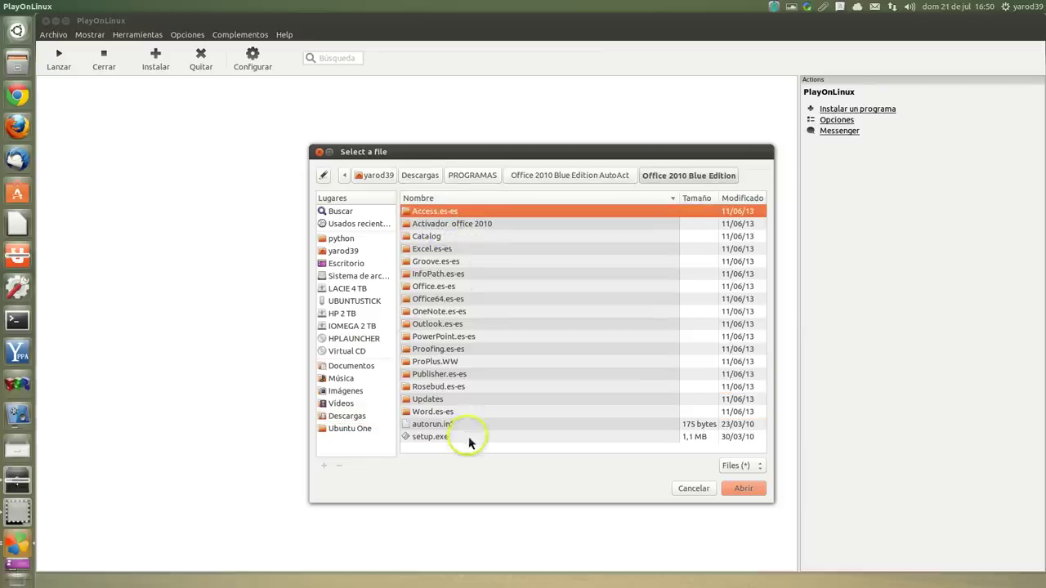
pyautogui.doubleClick(462, 438)
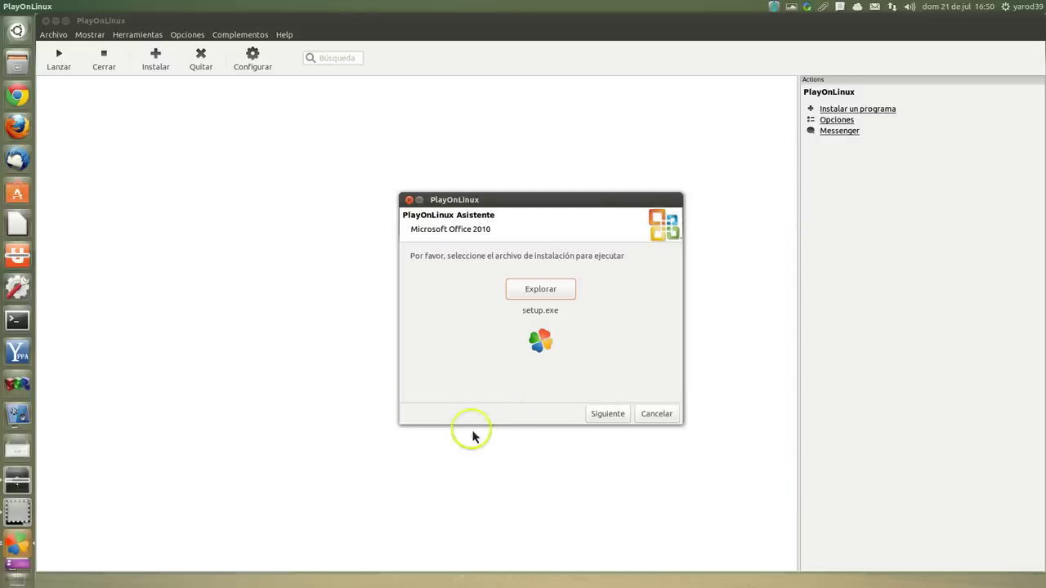
# Step: Proceed with setup.exe so Wine 1.5.16 downloads and .NET Framework 2.0 starts installing
pyautogui.click(613, 414)
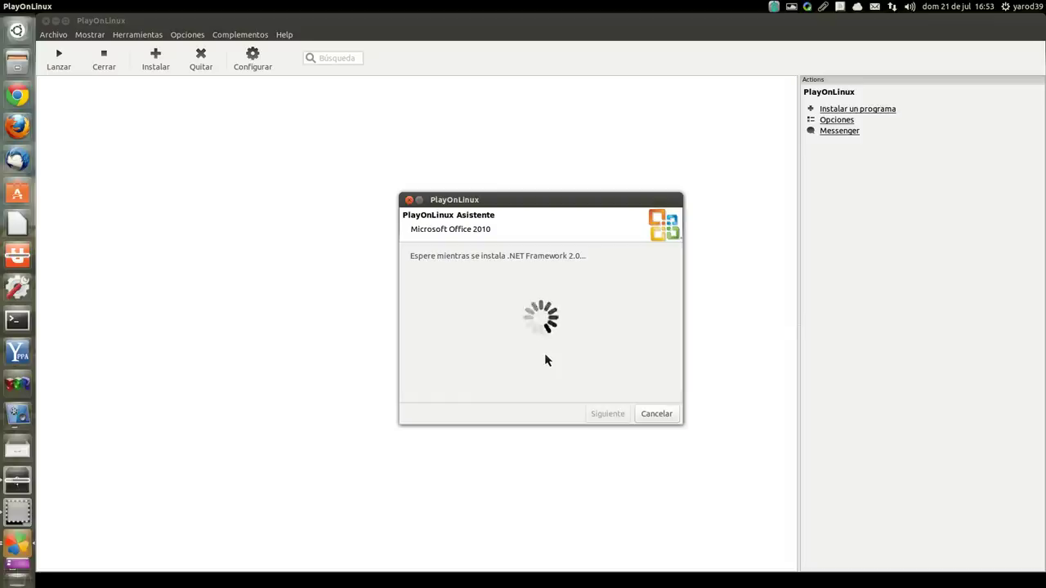
# Step: Let the .NET Framework 2.0 install finish until the Office 2010 setup splash appears
pyautogui.click(506, 328)
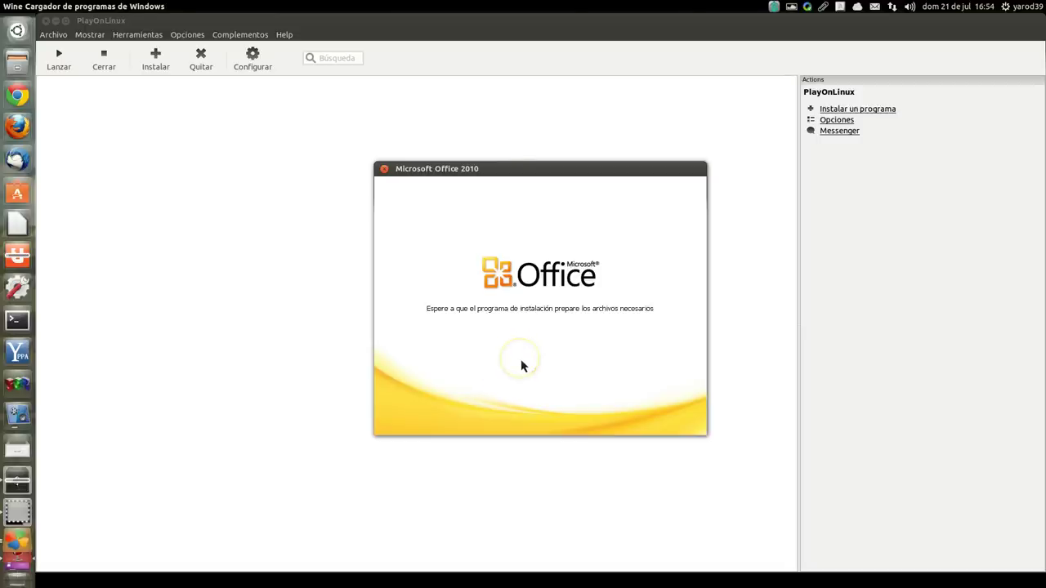
# Step: Accept the licence terms and run 'Instalar ahora' until Office Professional Plus 2010 finishes installing
pyautogui.click(479, 412)
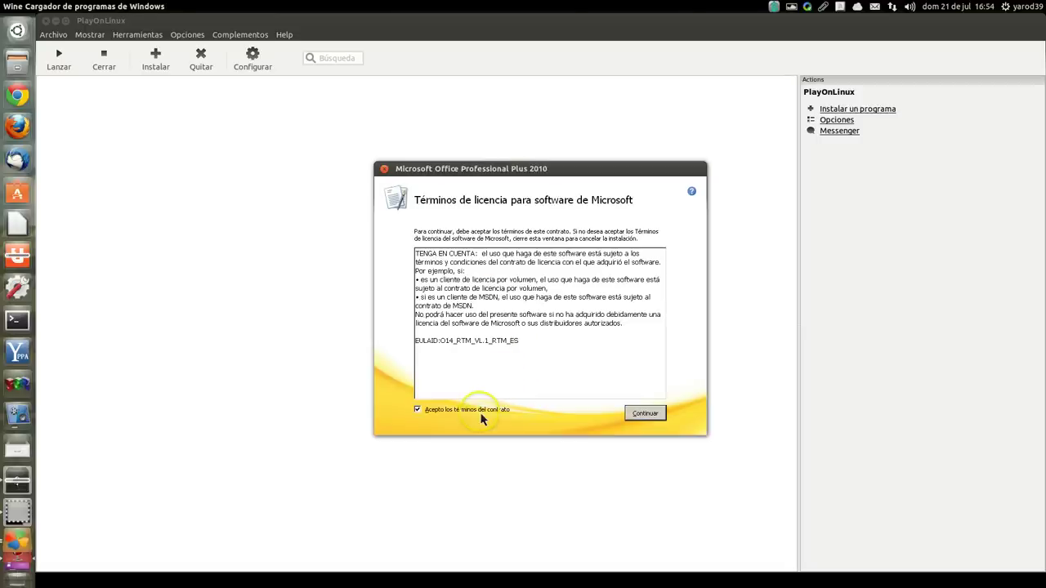
pyautogui.click(650, 414)
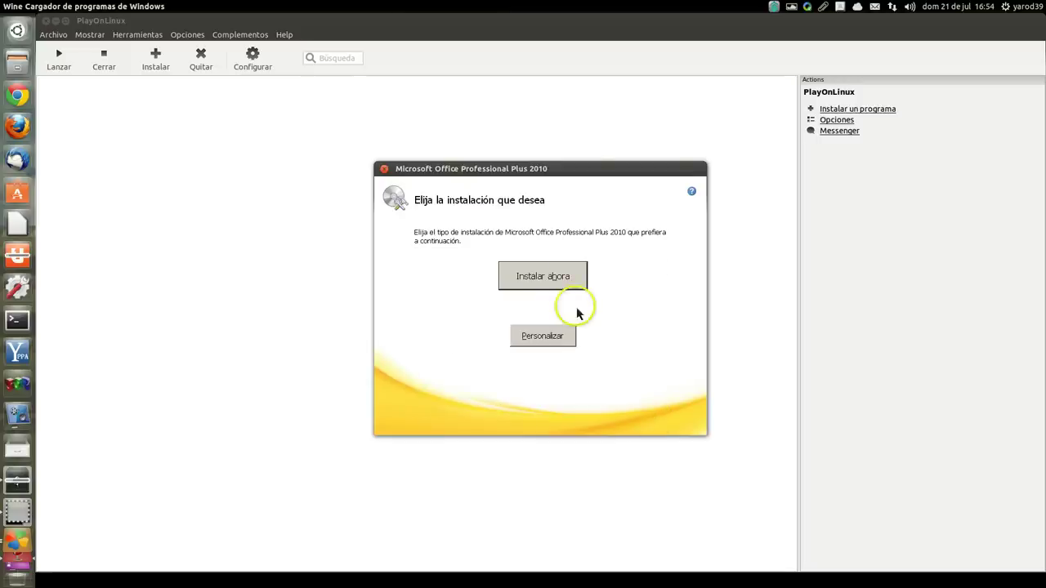
pyautogui.click(546, 278)
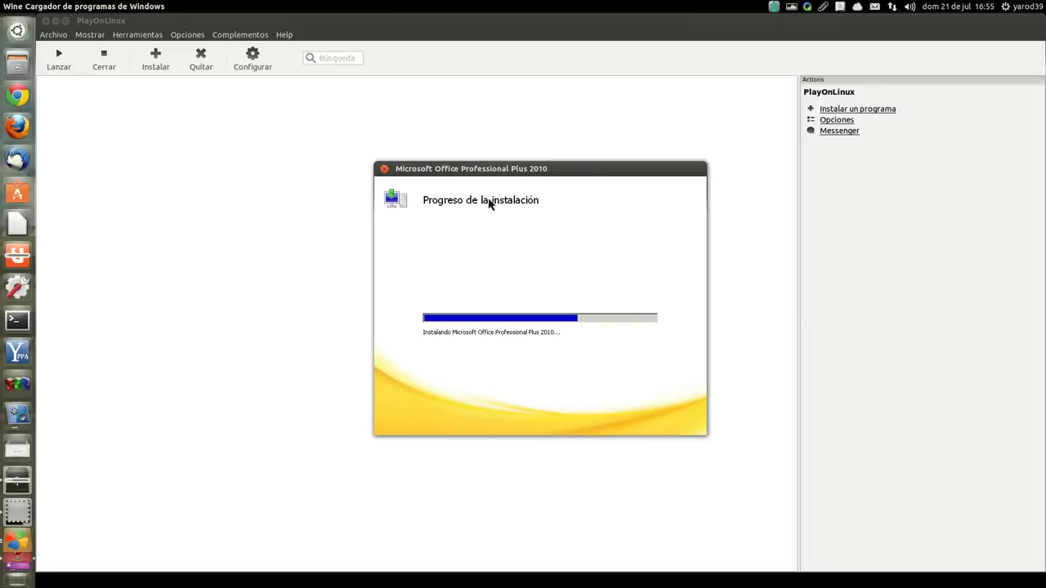
pyautogui.moveTo(492, 214); pyautogui.dragTo(496, 249)
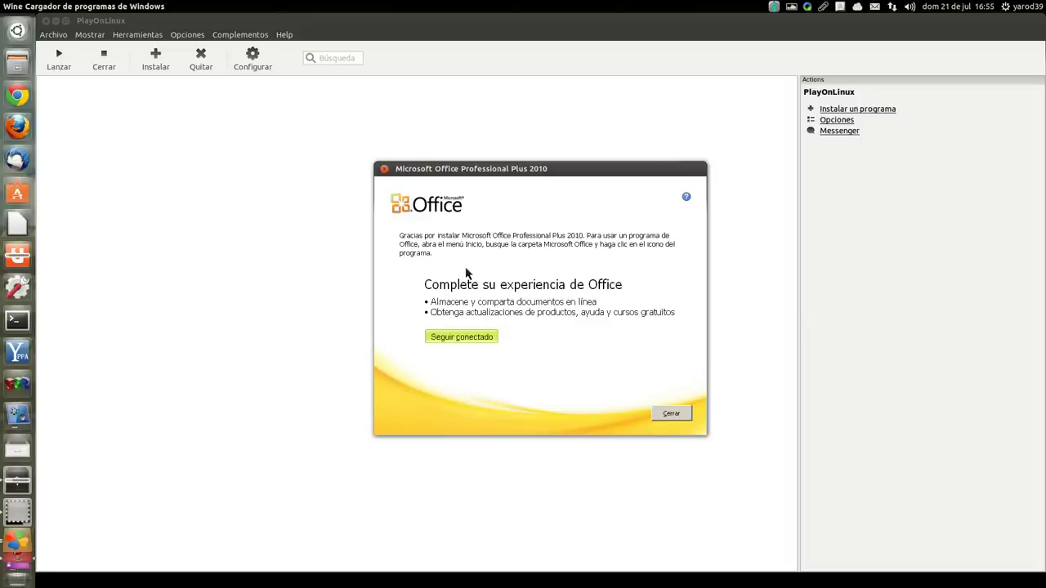
# Step: Close the Office completion page so PlayOnLinux reports a successful installation
pyautogui.click(675, 415)
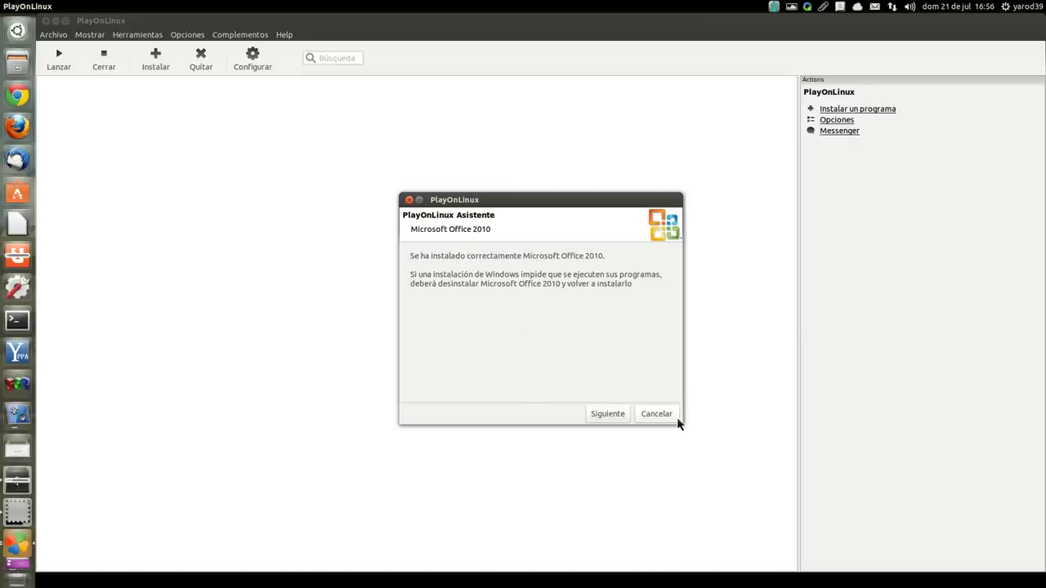
# Step: Dismiss the success message and launch Microsoft Word 2010 from PlayOnLinux's installed programs
pyautogui.click(619, 419)
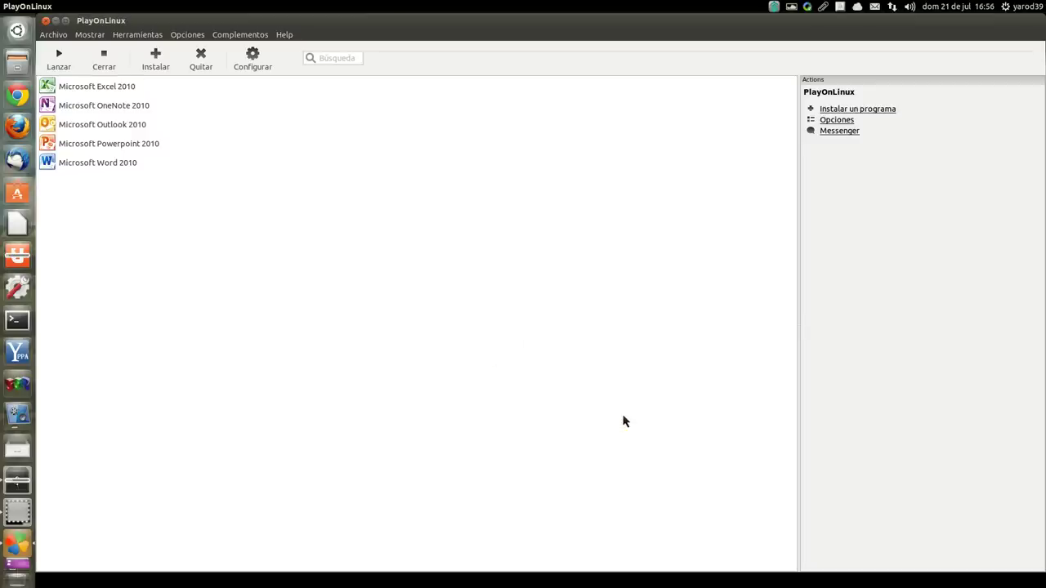
pyautogui.click(107, 170)
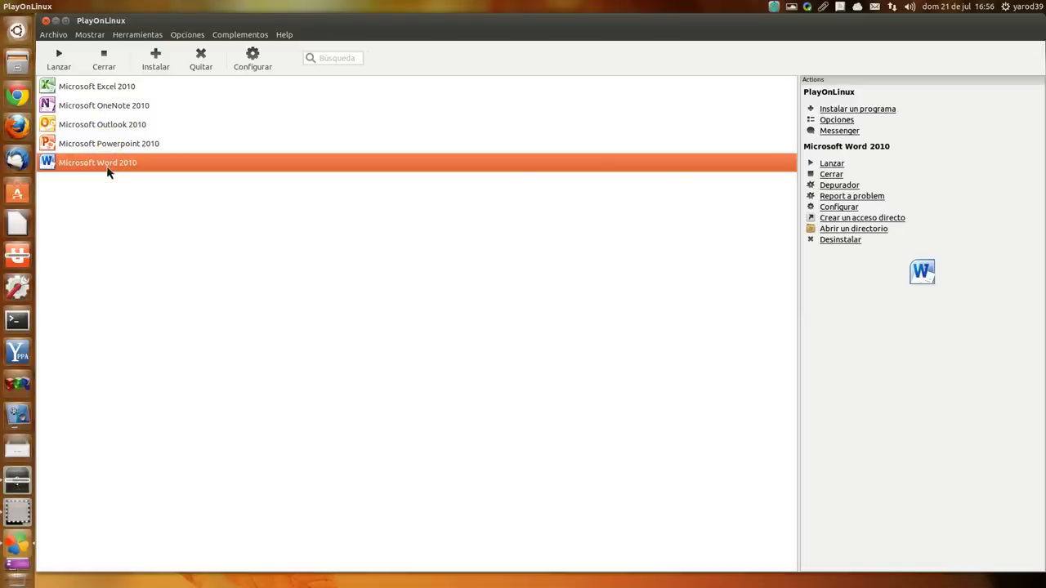
pyautogui.click(59, 58)
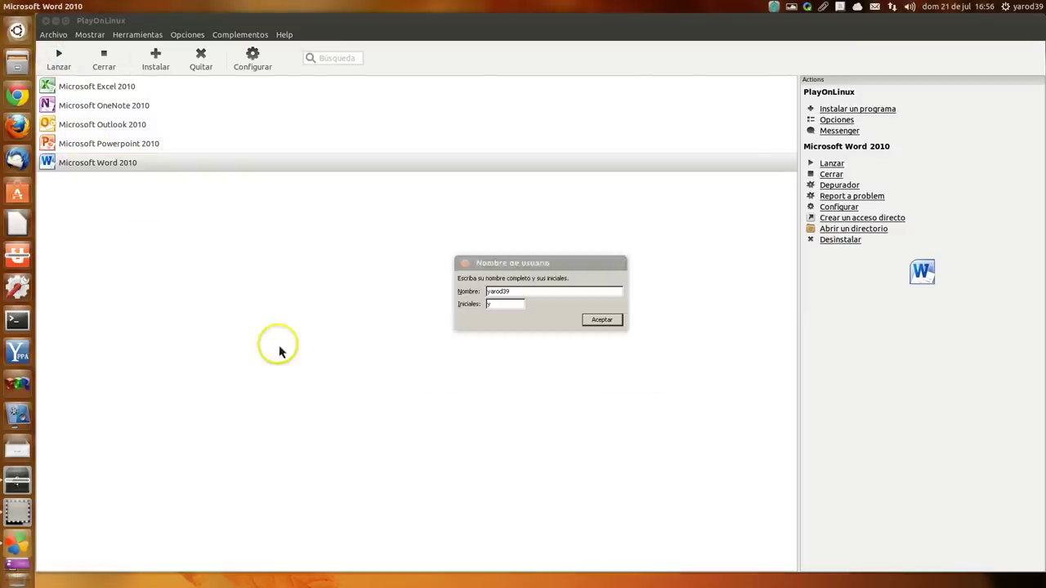
# Step: Accept the user name prompt, check the blank Documento1, and close Word
pyautogui.click(601, 321)
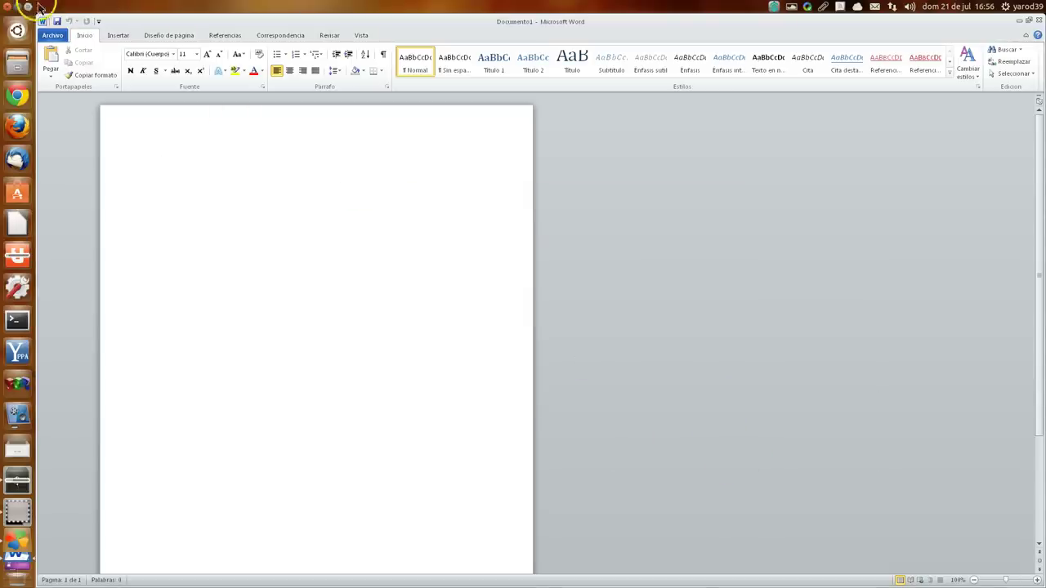
pyautogui.click(9, 7)
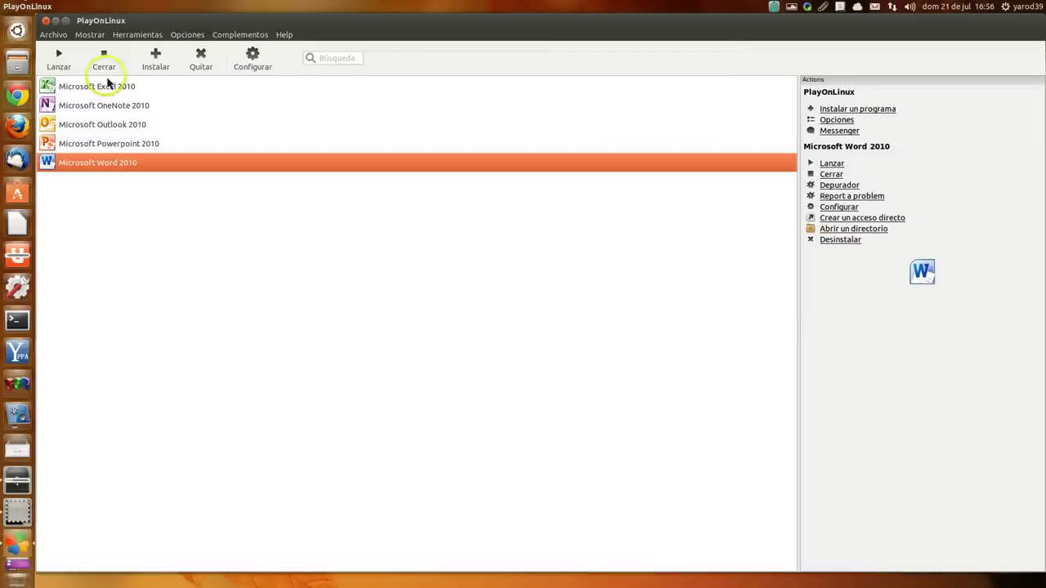
# Step: Close PlayOnLinux and confirm with Sí, revealing the Office 2010 desktop shortcuts
pyautogui.click(45, 21)
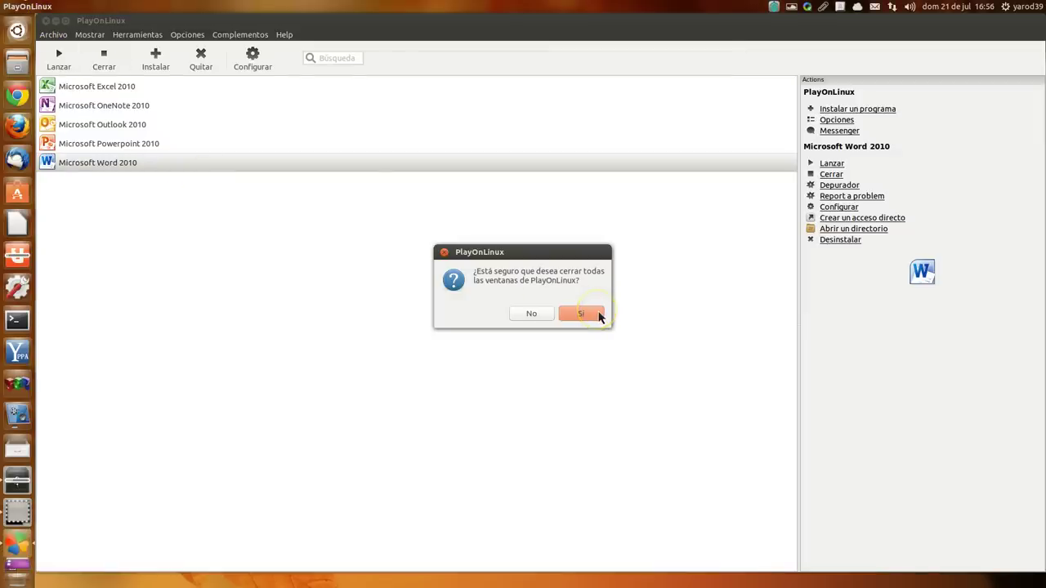
pyautogui.click(581, 315)
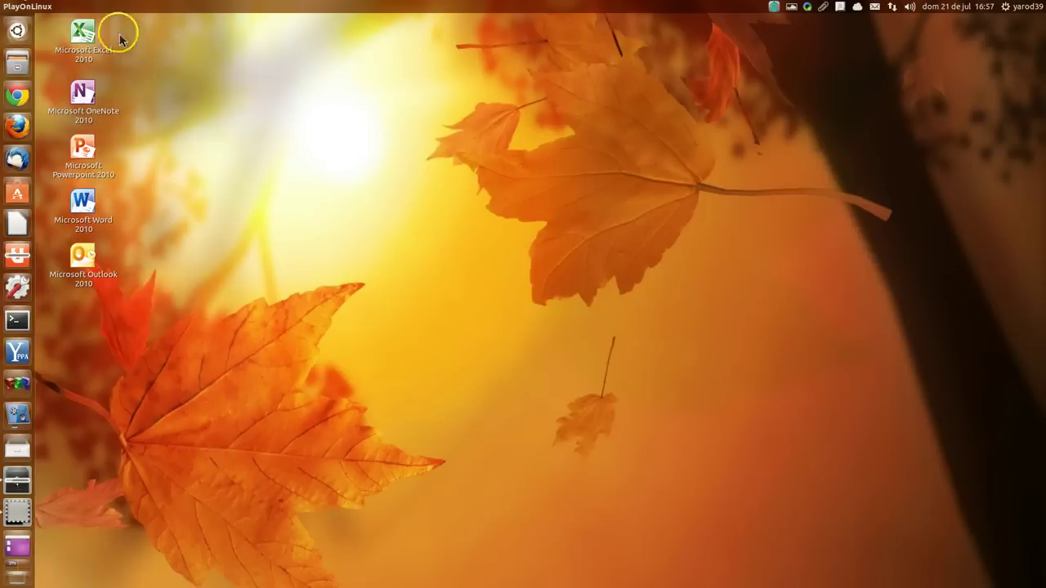
# Step: Open the Dash Applications lens and scroll to the Access, Excel, OneNote, Outlook, PowerPoint and Word 2010 entries
pyautogui.click(17, 31)
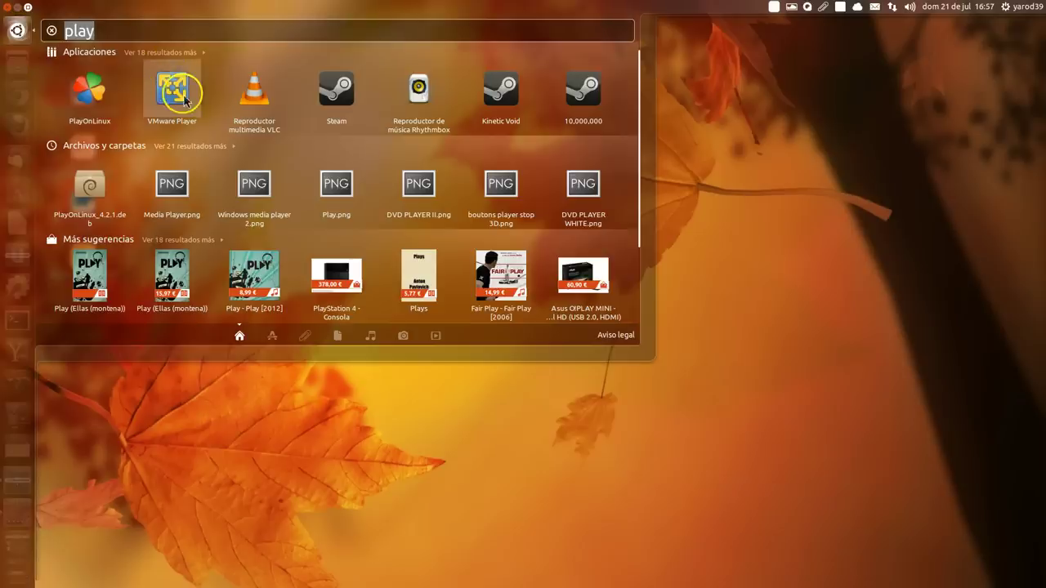
pyautogui.click(273, 335)
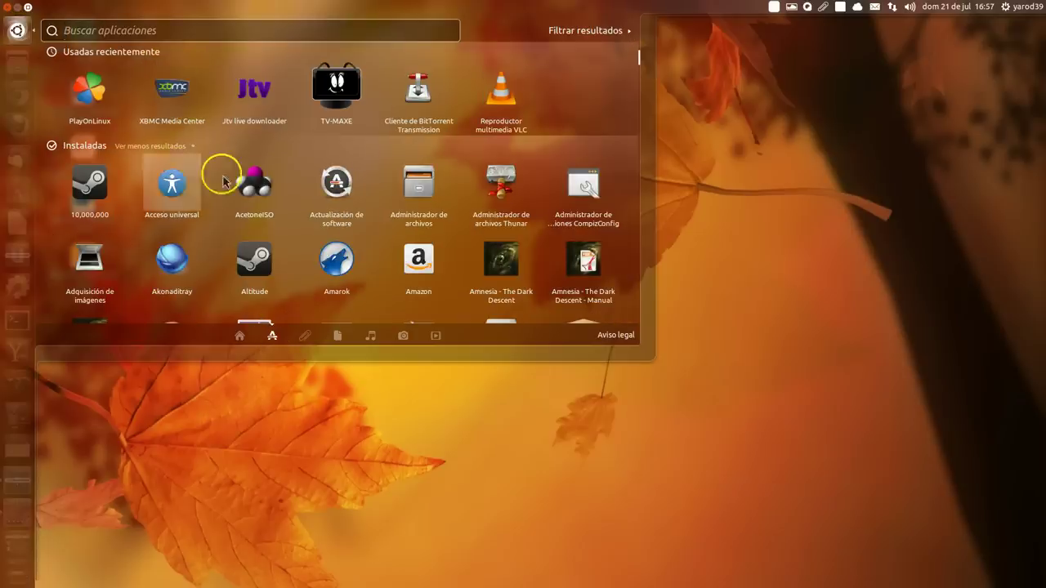
pyautogui.scroll(-1, 258, 190)
pyautogui.scroll(-10, 258, 191)
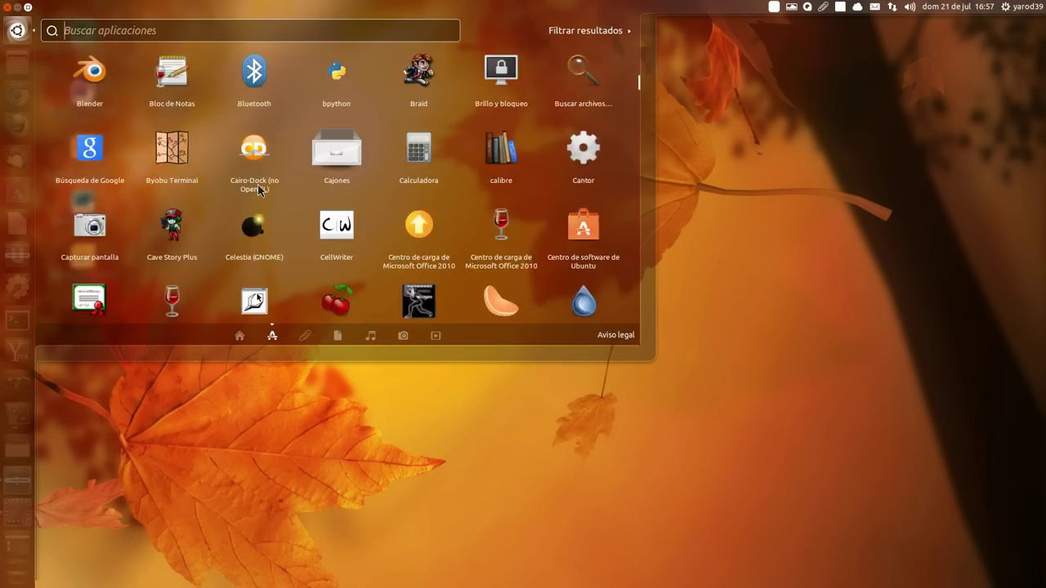
pyautogui.scroll(-10, 258, 190)
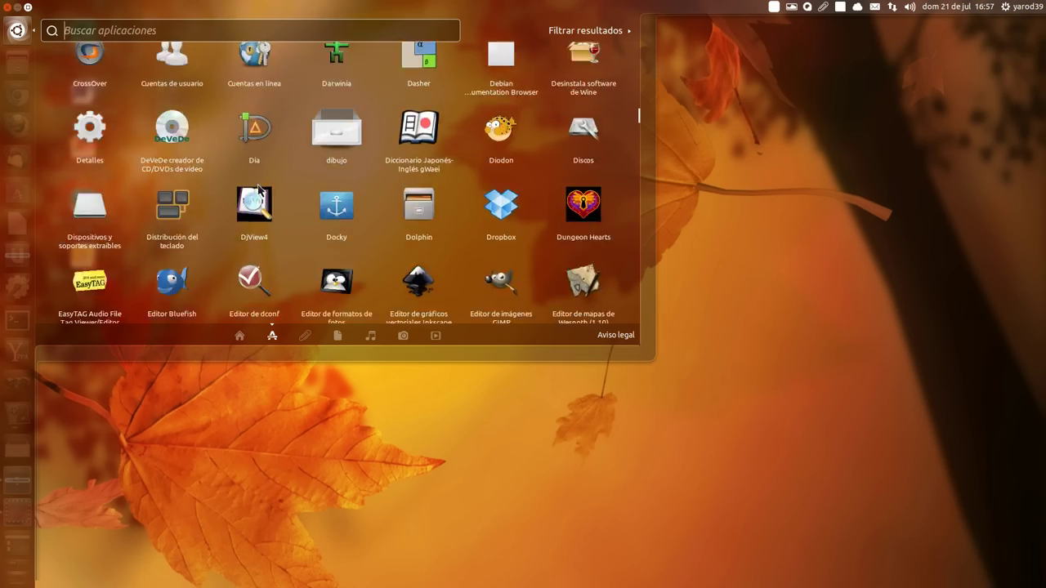
pyautogui.scroll(-10, 258, 190)
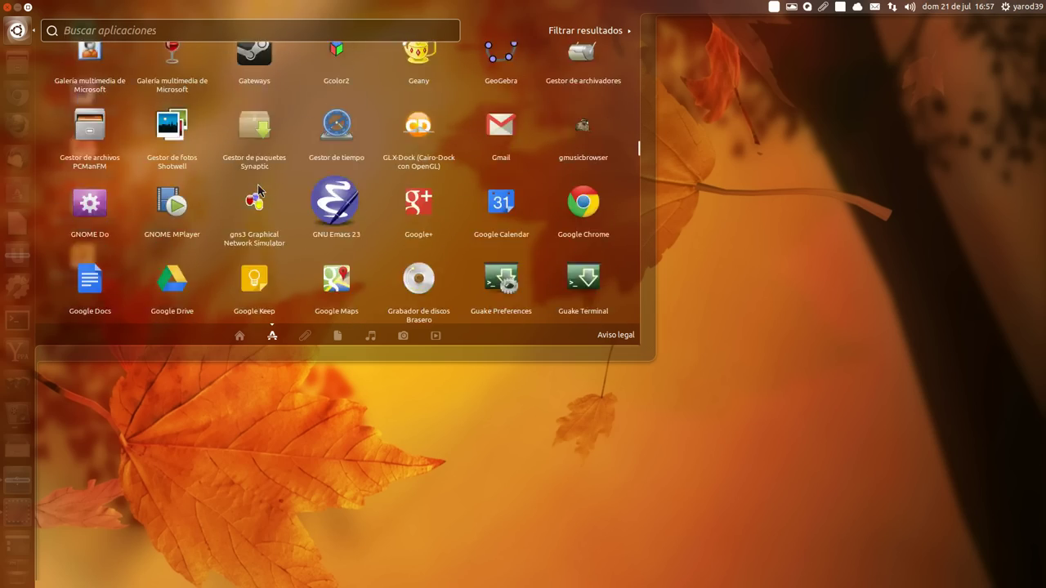
pyautogui.scroll(-10, 258, 191)
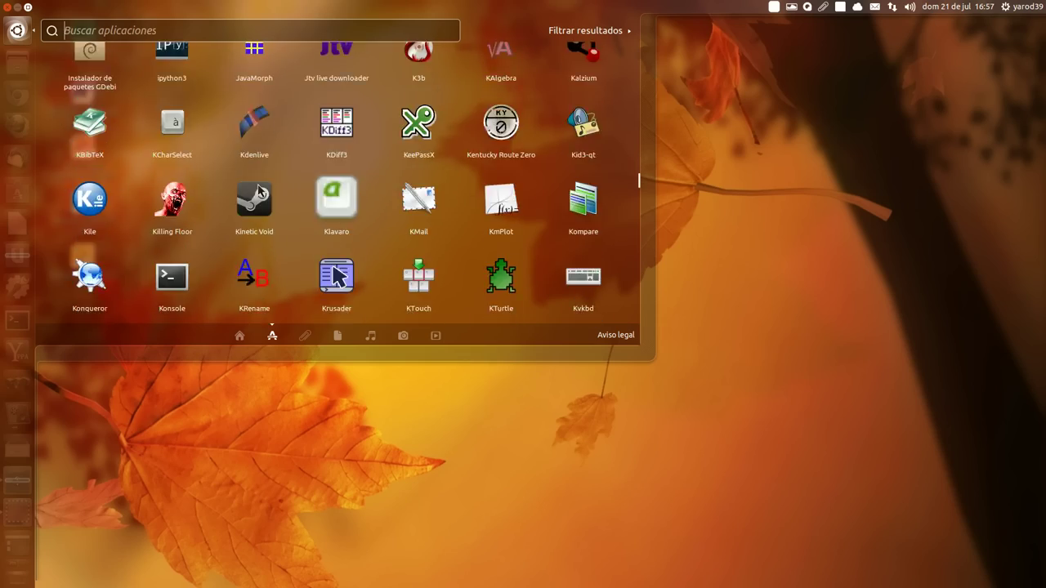
pyautogui.scroll(-8, 258, 190)
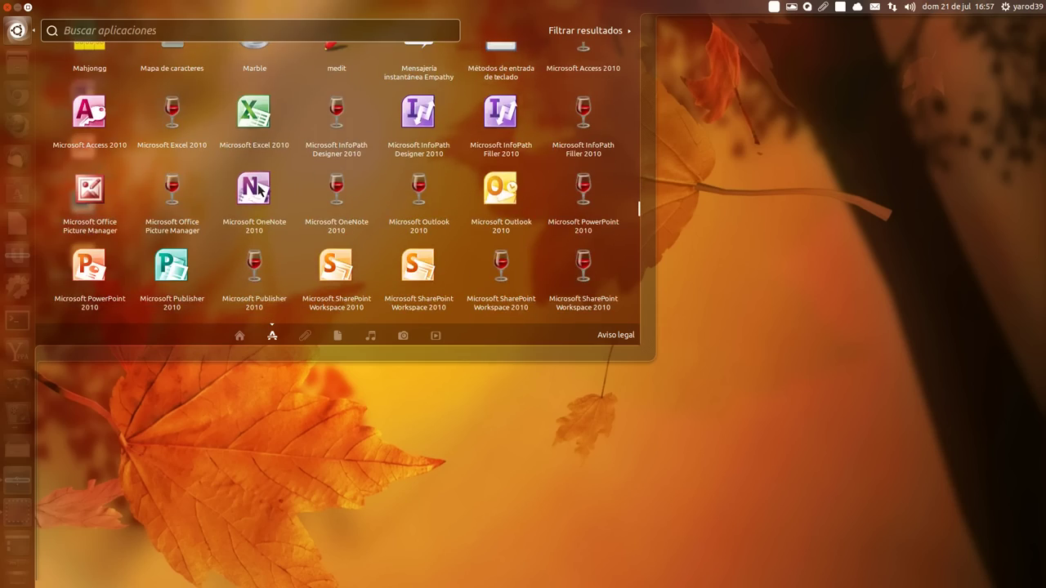
pyautogui.scroll(-2, 258, 189)
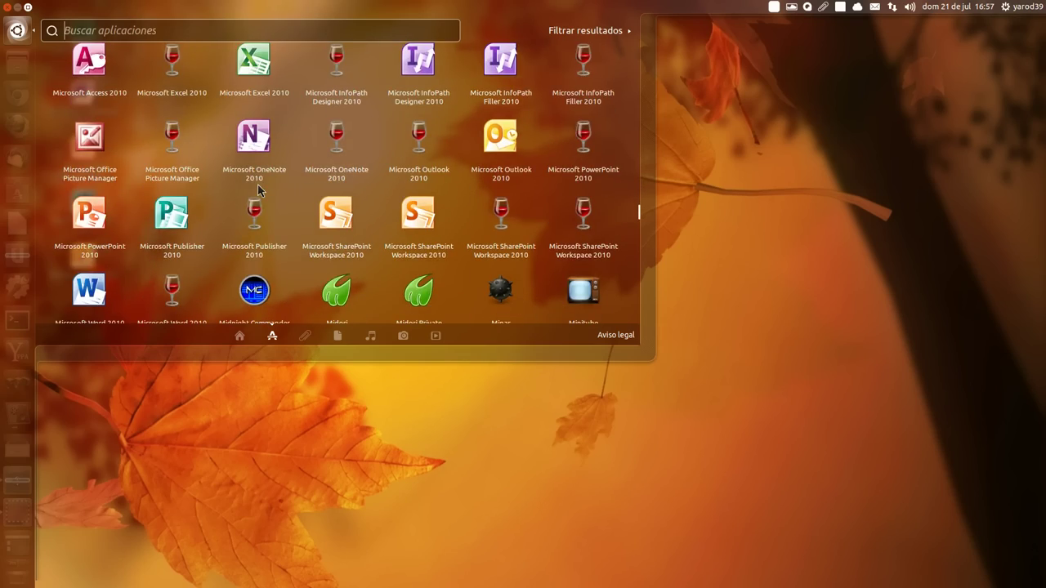
pyautogui.scroll(-6, 258, 184)
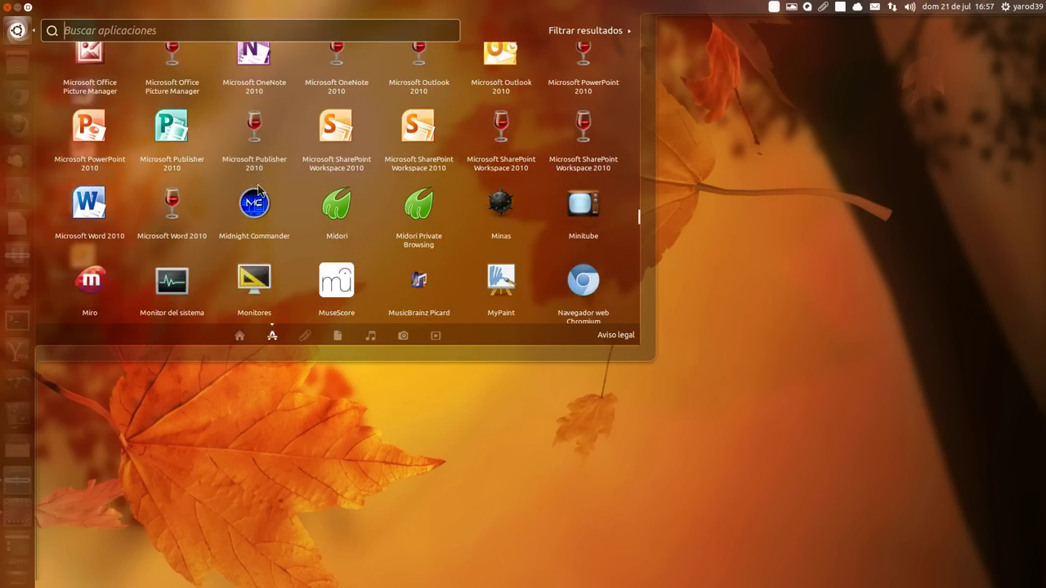
pyautogui.scroll(-8, 258, 191)
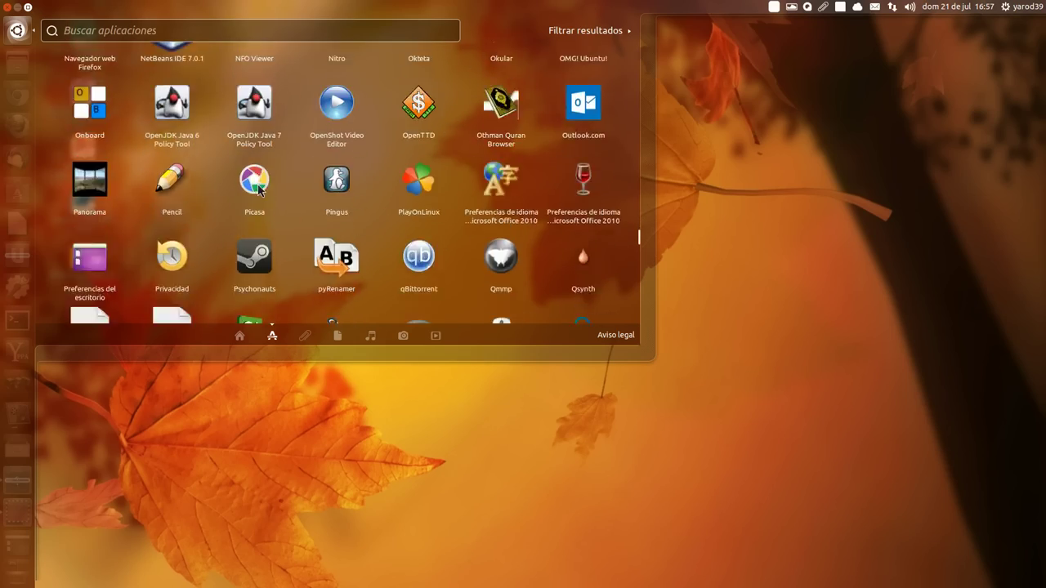
pyautogui.scroll(-12, 258, 190)
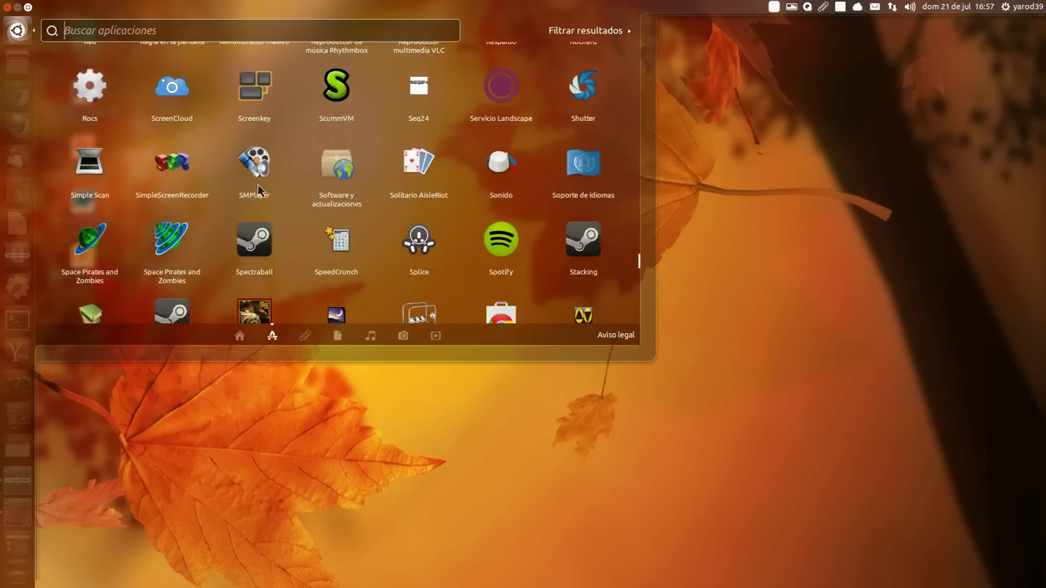
pyautogui.scroll(-10, 258, 191)
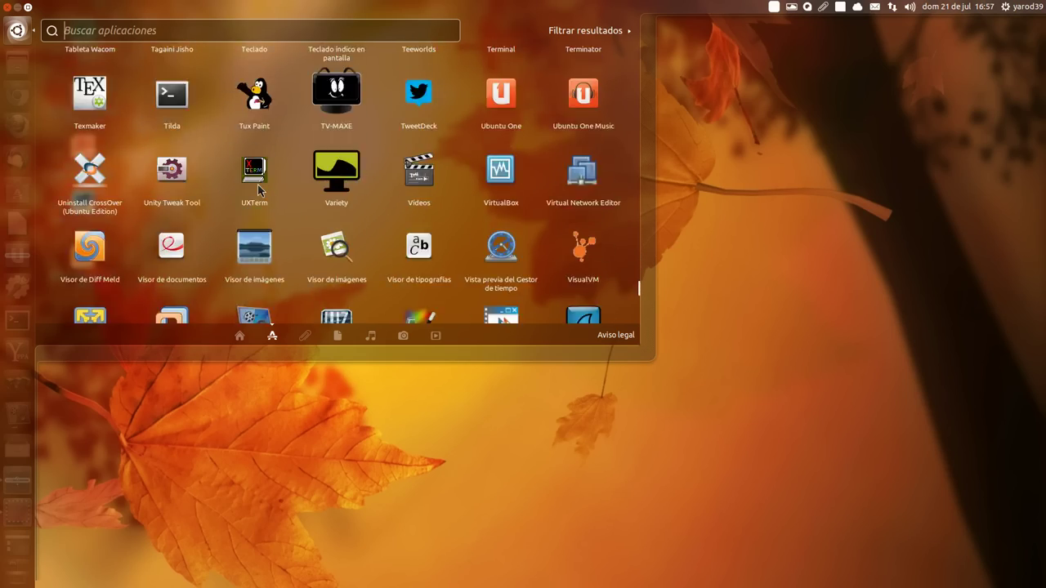
pyautogui.scroll(-8, 258, 191)
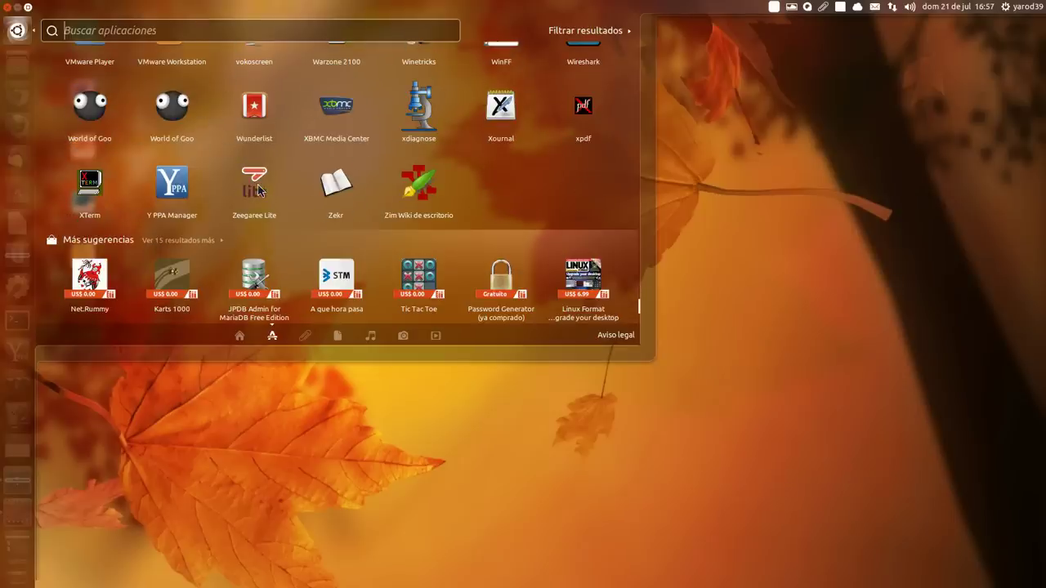
# Step: Dismiss the Dash overlay to reveal the Excel, OneNote, PowerPoint, Word and Outlook 2010 desktop shortcuts
pyautogui.click(8, 7)
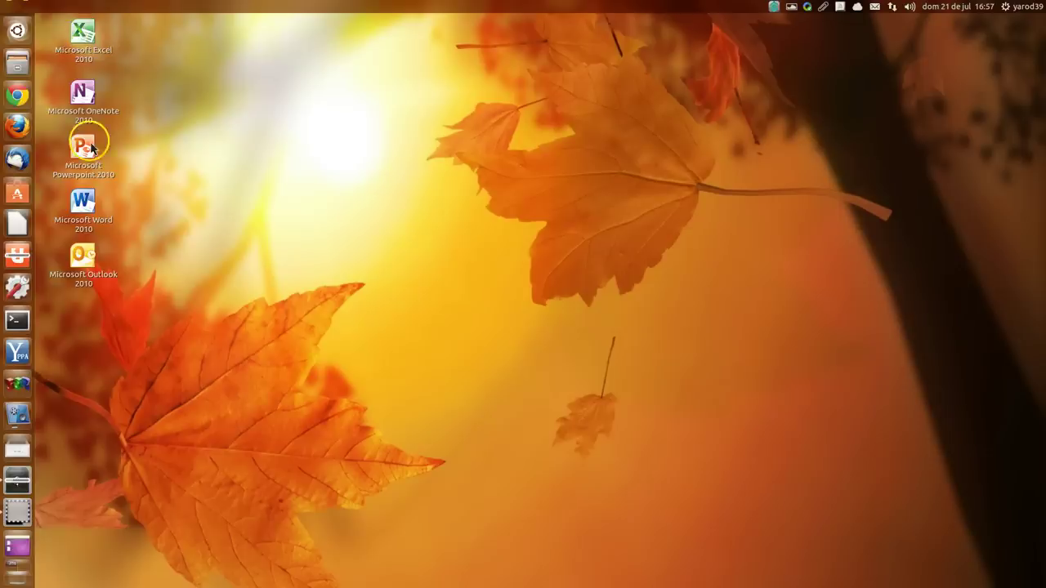